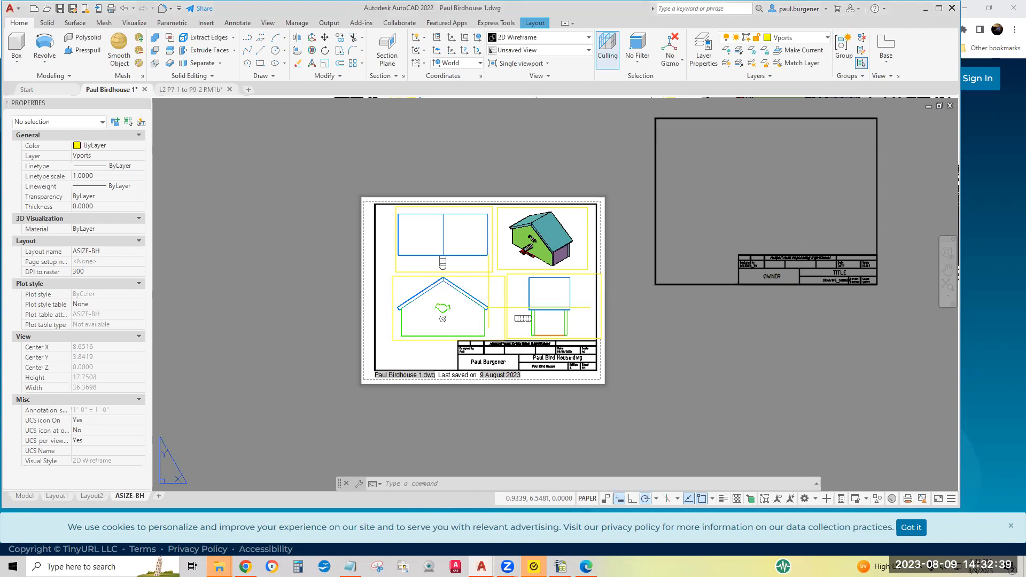
pyautogui.click(774, 277)
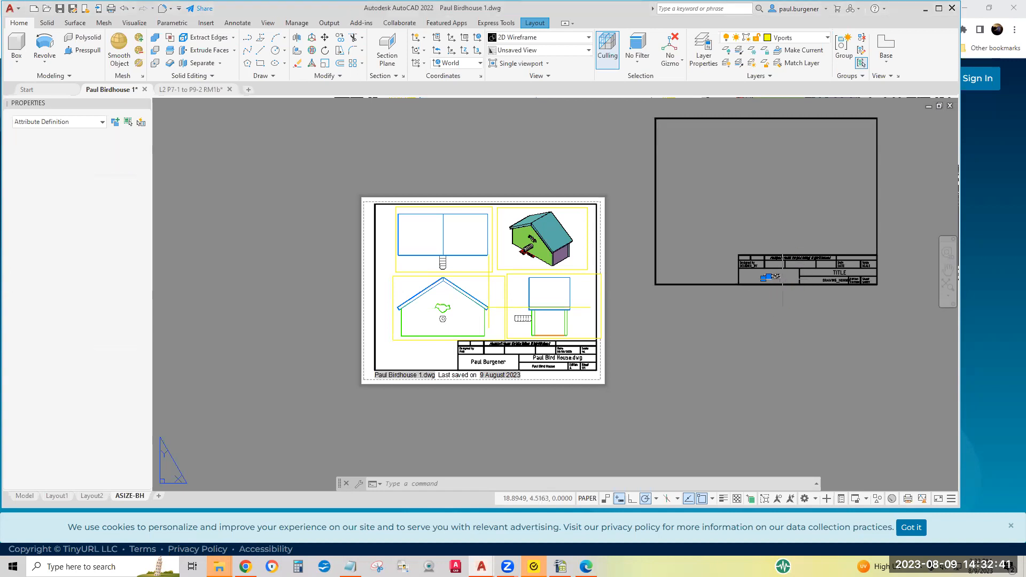
pyautogui.click(771, 258)
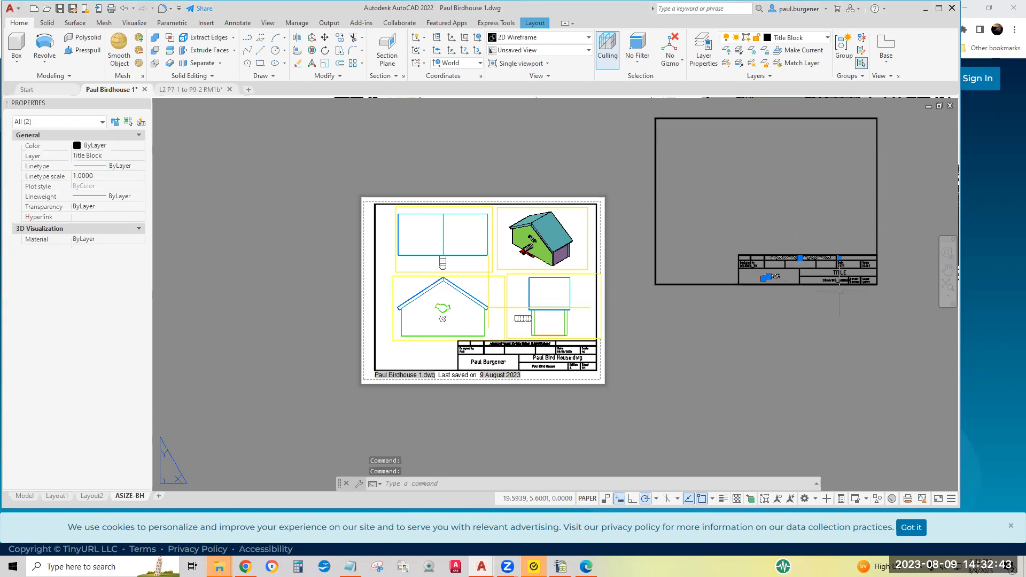
pyautogui.scroll(4, 834, 290)
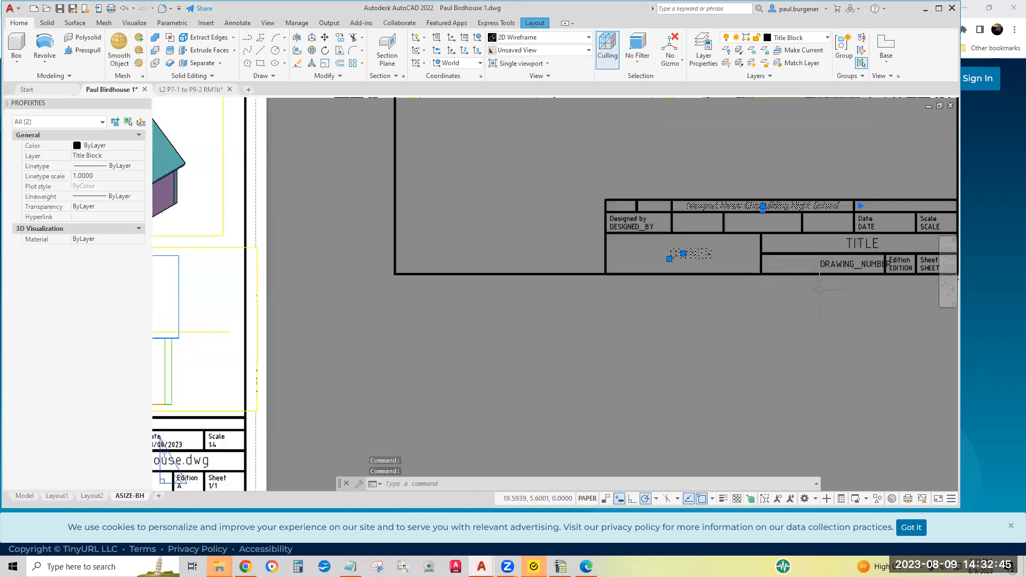
pyautogui.scroll(-5, 819, 290)
pyautogui.scroll(10, 818, 291)
pyautogui.scroll(-10, 817, 291)
pyautogui.moveTo(817, 290); pyautogui.dragTo(695, 260, button='middle')
pyautogui.scroll(6, 679, 250)
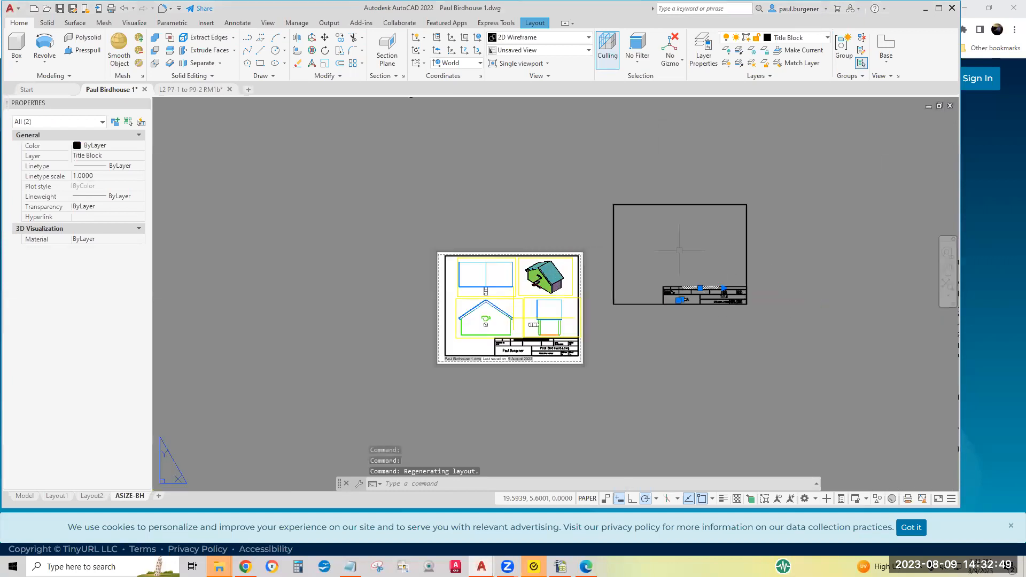
pyautogui.press('Escape')
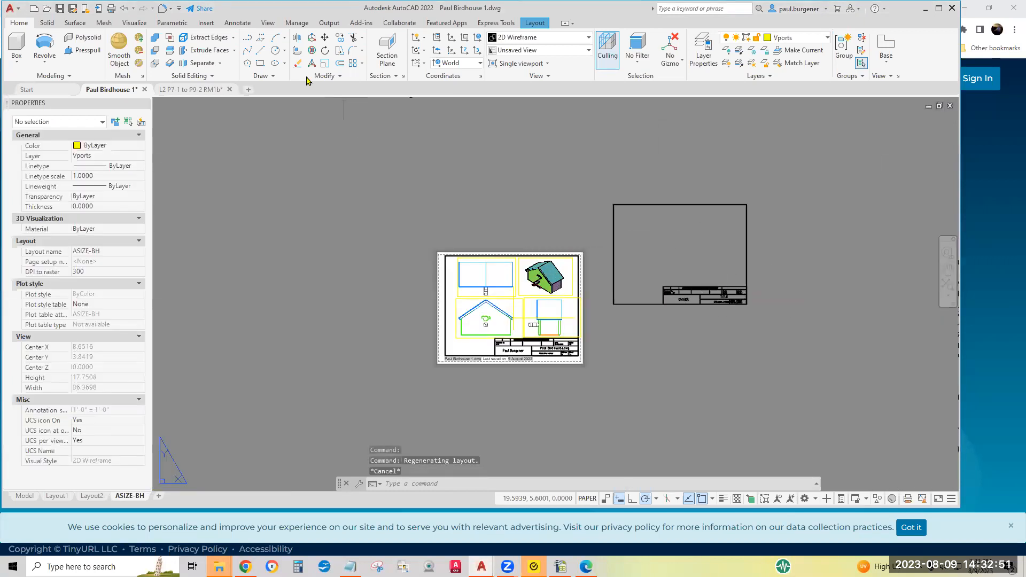
# - Erase the spare border and title block lying outside the sheet on the ASIZE-BH layout
pyautogui.click(298, 63)
pyautogui.click(596, 184)
pyautogui.click(769, 344)
pyautogui.press('Return')
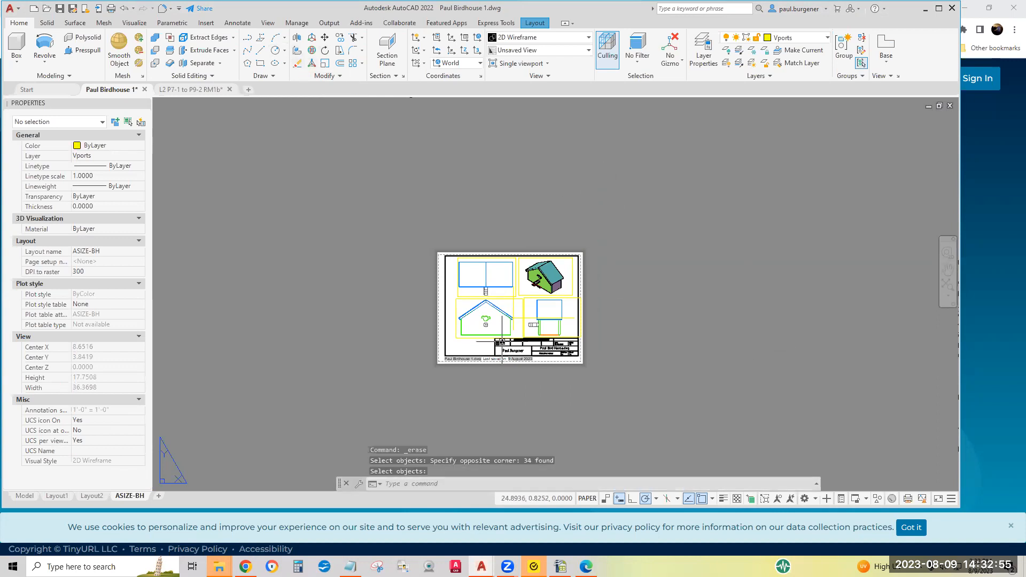
# - Preview the ASIZE-BH layout plot using the DWG To PDF.pc3 plotter, and leave without plotting
pyautogui.scroll(4, 518, 325)
pyautogui.moveTo(519, 327)
pyautogui.mouseDown(button='middle')
pyautogui.moveTo(473, 326)
pyautogui.moveTo(521, 323)
pyautogui.mouseUp(button='middle')
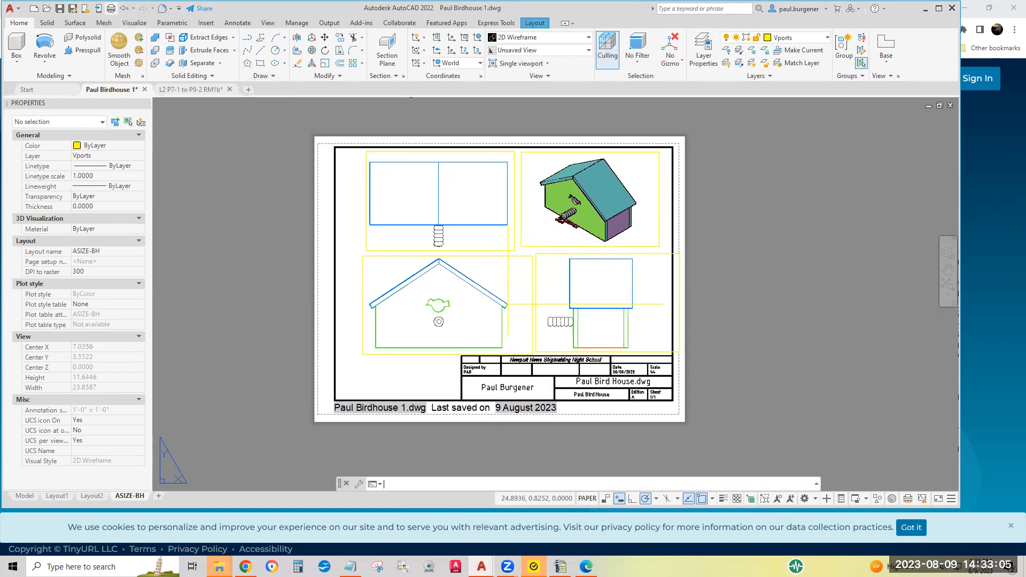
pyautogui.click(111, 9)
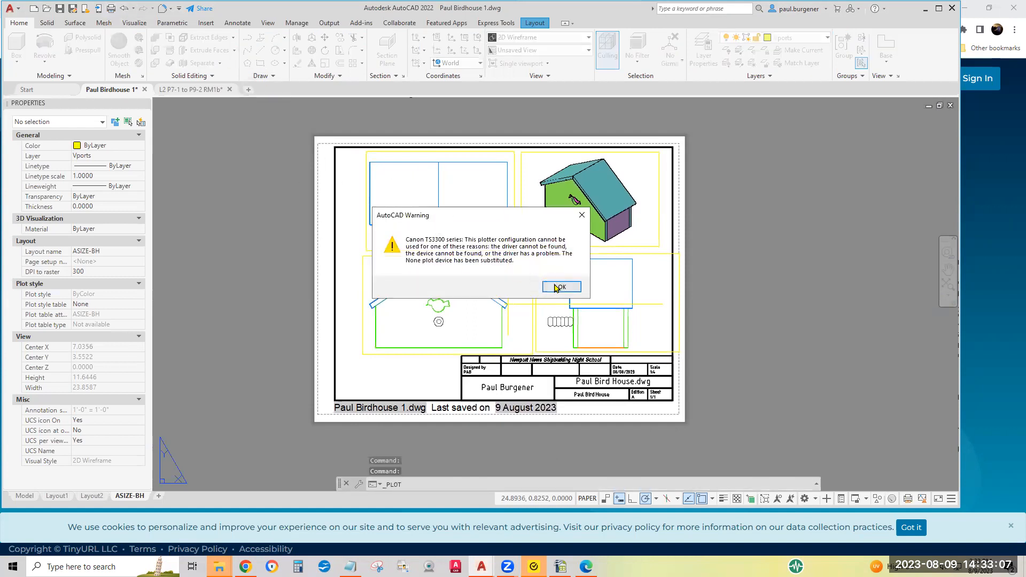
pyautogui.click(554, 288)
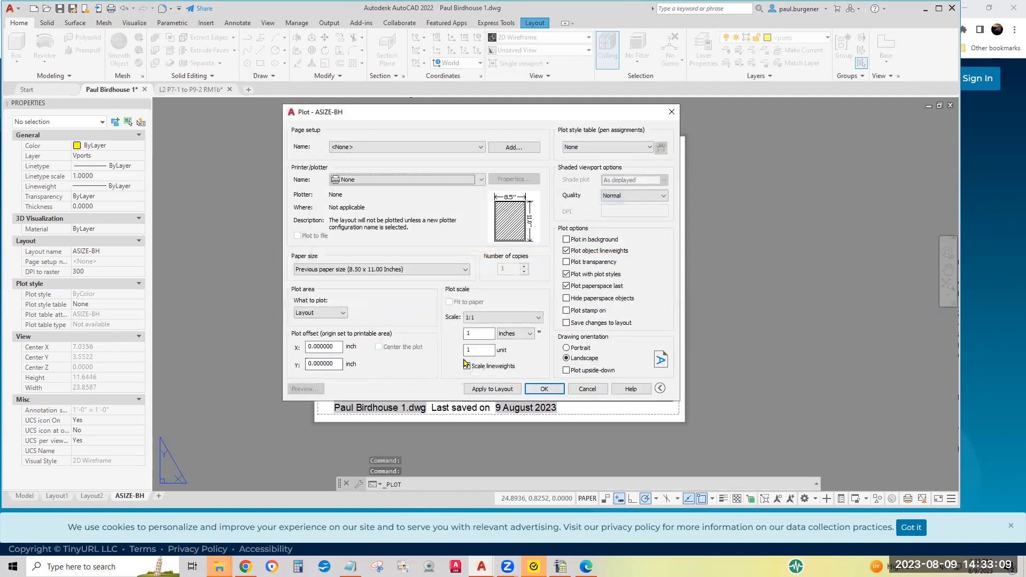
pyautogui.click(400, 180)
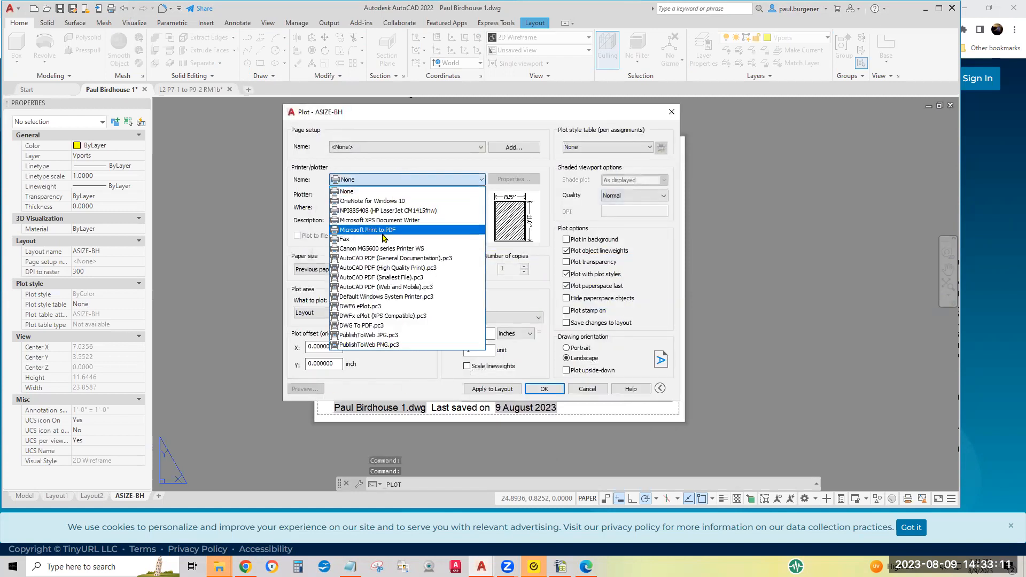
pyautogui.click(356, 327)
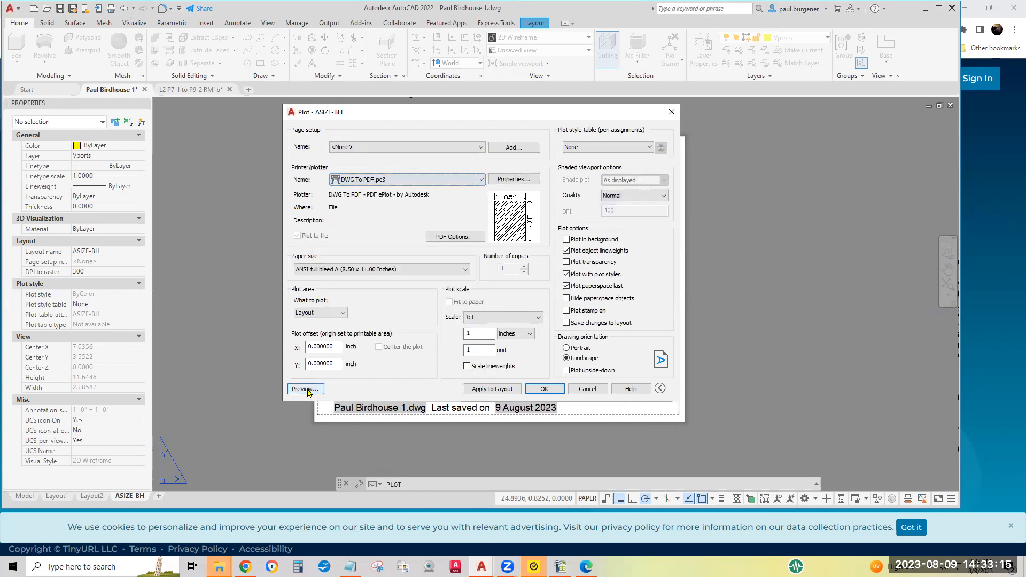
pyautogui.click(304, 389)
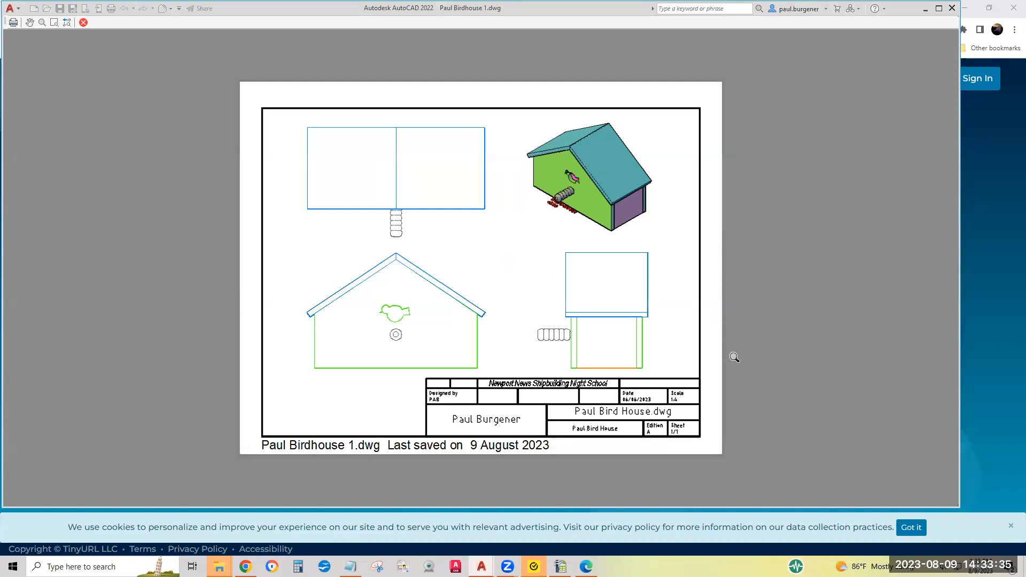
pyautogui.click(83, 24)
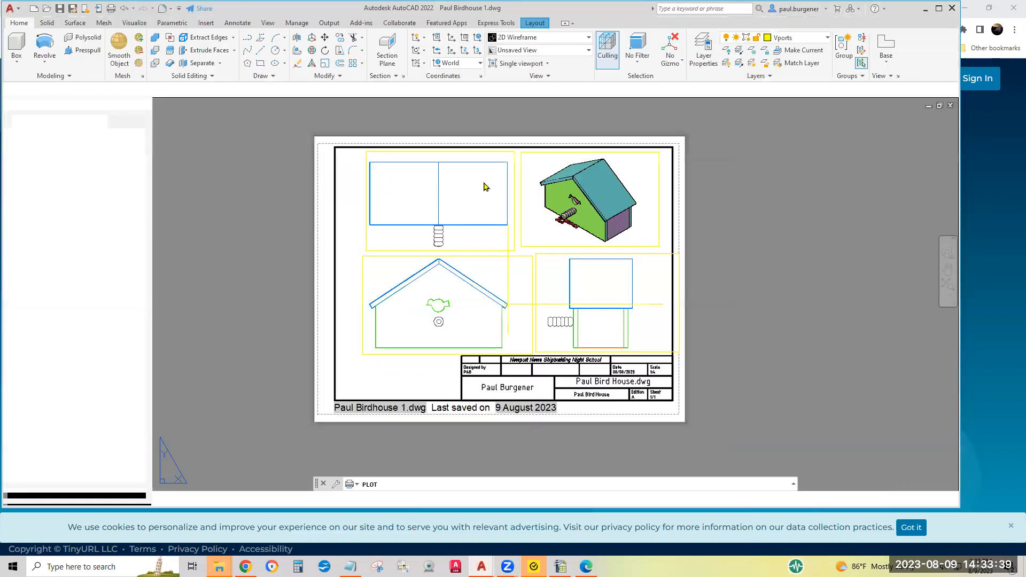
pyautogui.click(588, 389)
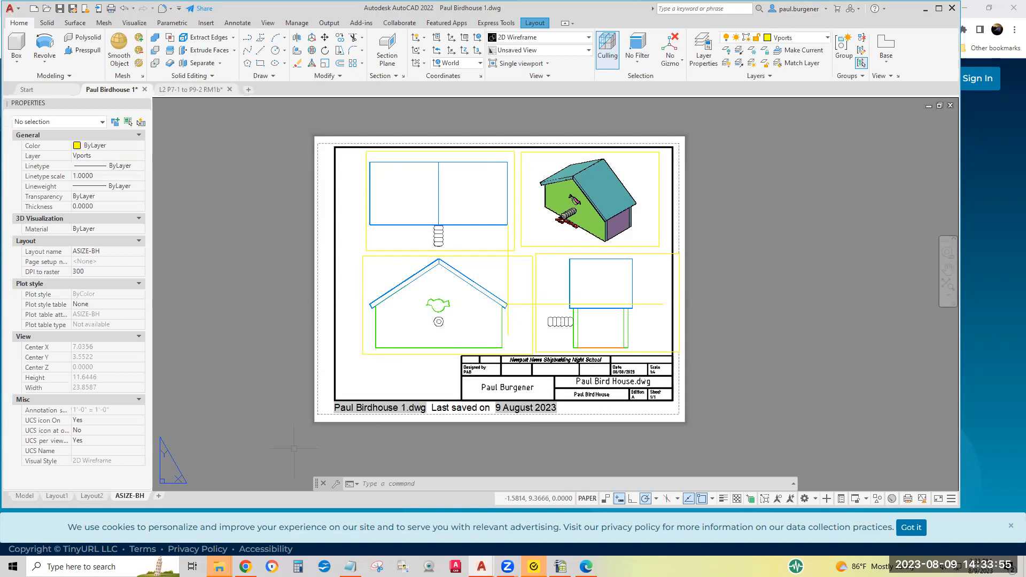
# - Create a copy of the ASIZE-BH layout and place it at the end of the layouts
pyautogui.rightClick(129, 496)
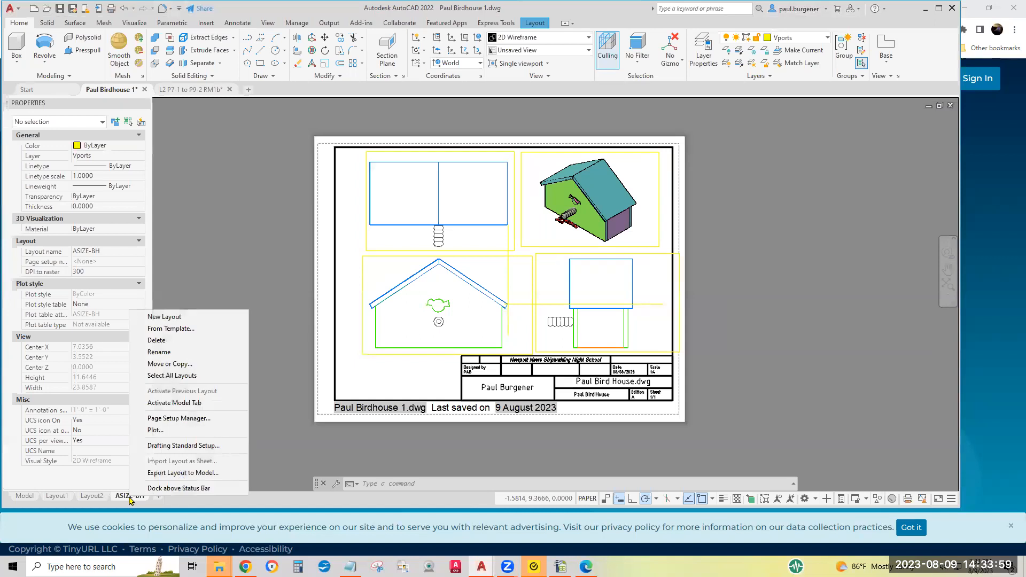
pyautogui.rightClick(129, 493)
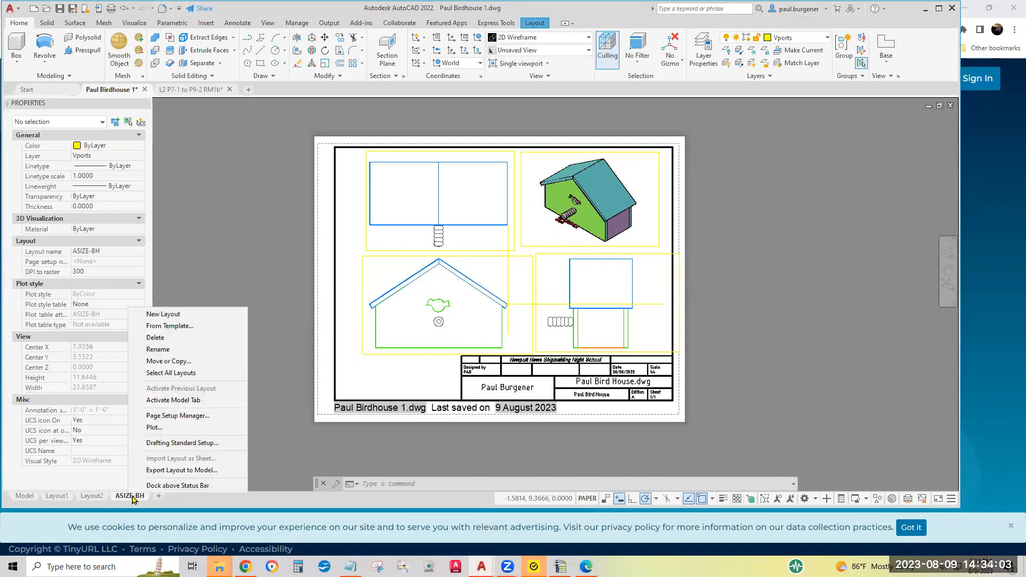
pyautogui.click(170, 361)
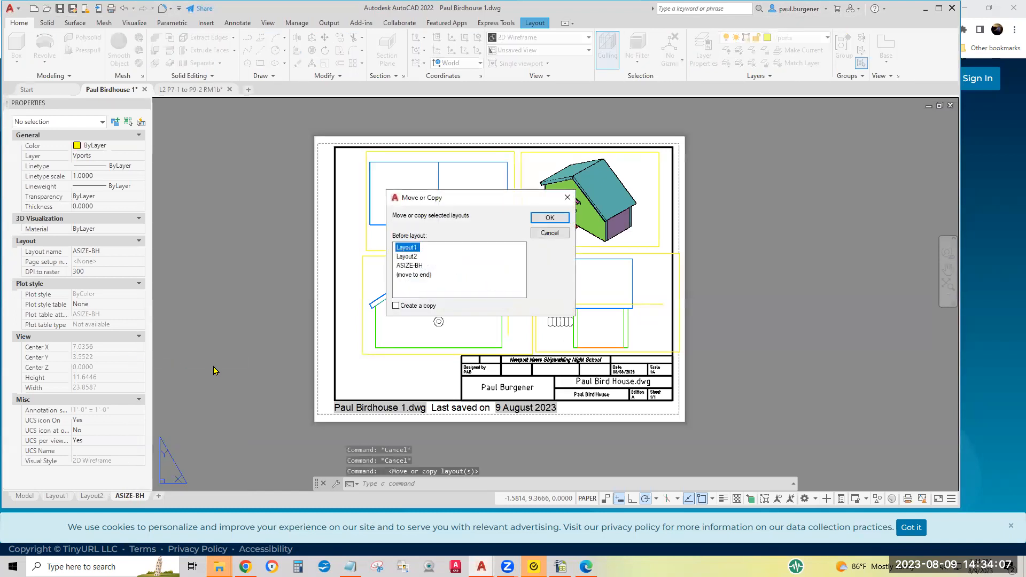
pyautogui.click(395, 305)
pyautogui.click(413, 276)
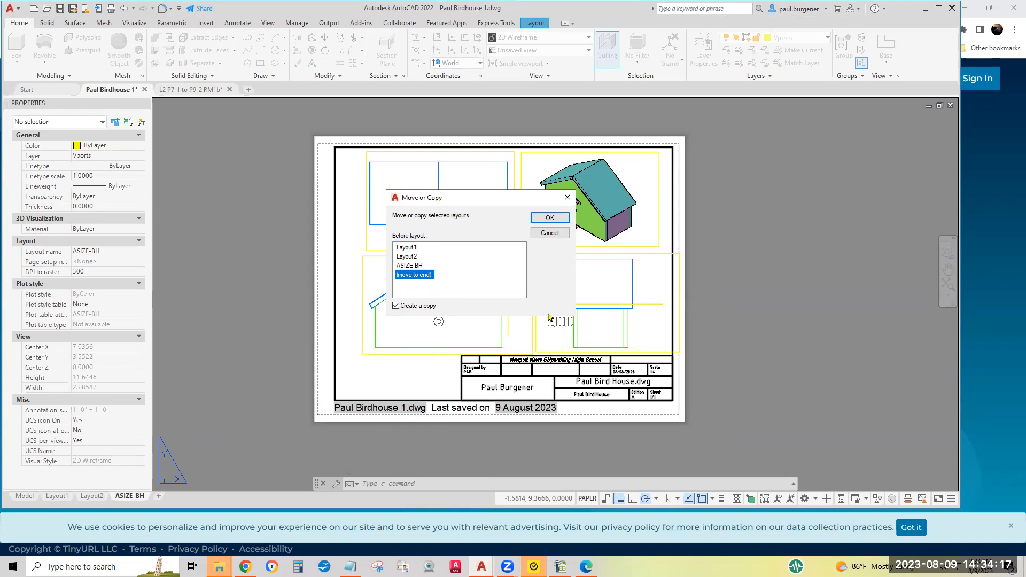
pyautogui.click(550, 217)
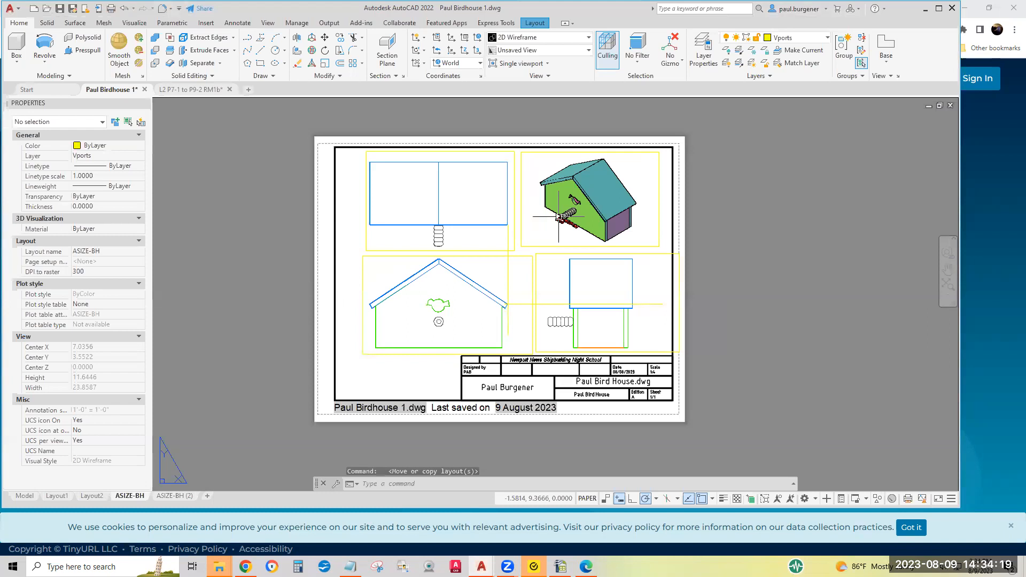
# - On the copied layout ASIZE-BH (2), erase all birdhouse viewports and alignment lines, keeping the border and title block
pyautogui.click(175, 496)
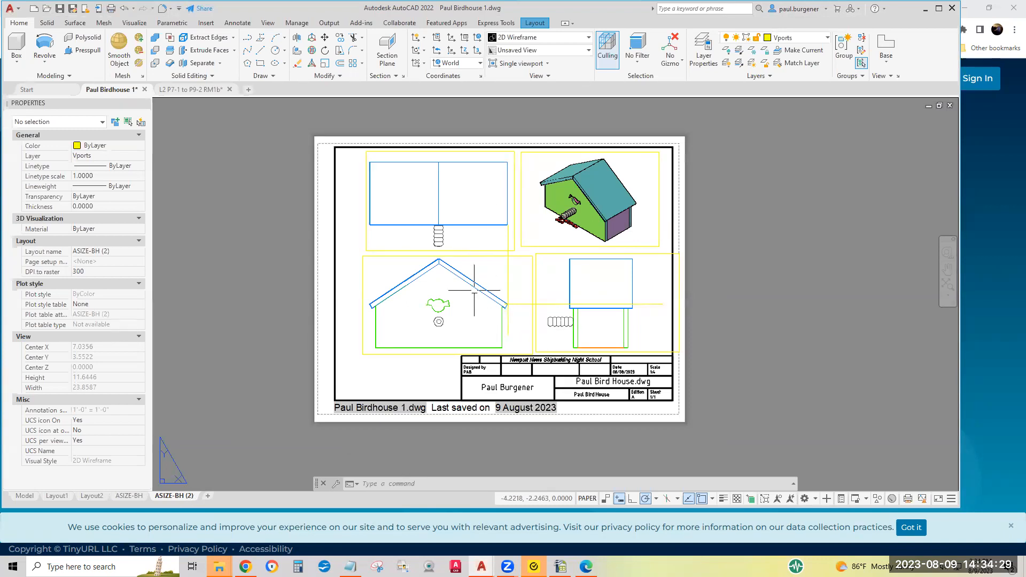
pyautogui.click(297, 63)
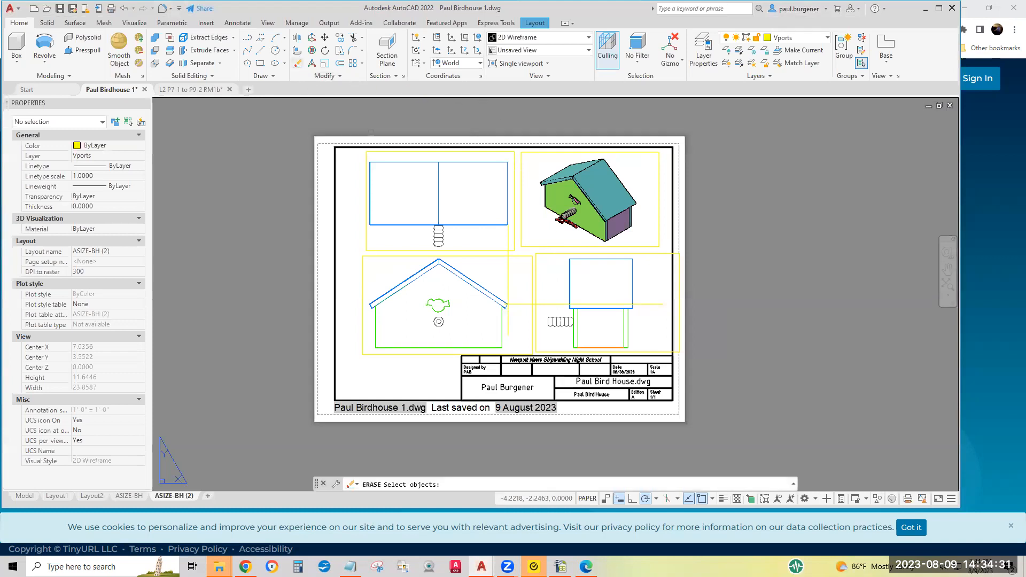
pyautogui.click(544, 331)
pyautogui.click(441, 206)
pyautogui.press('Return')
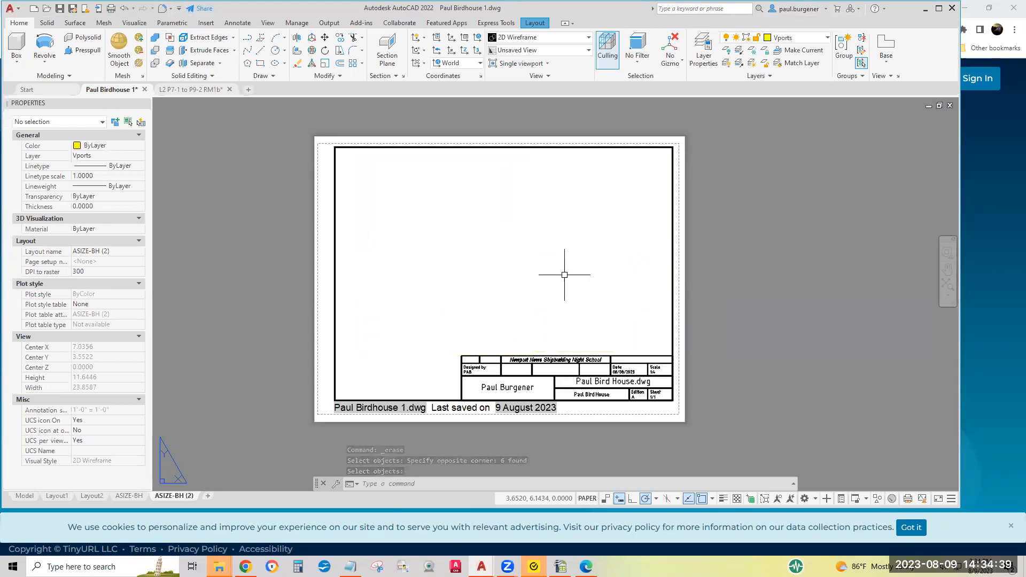
pyautogui.click(144, 25)
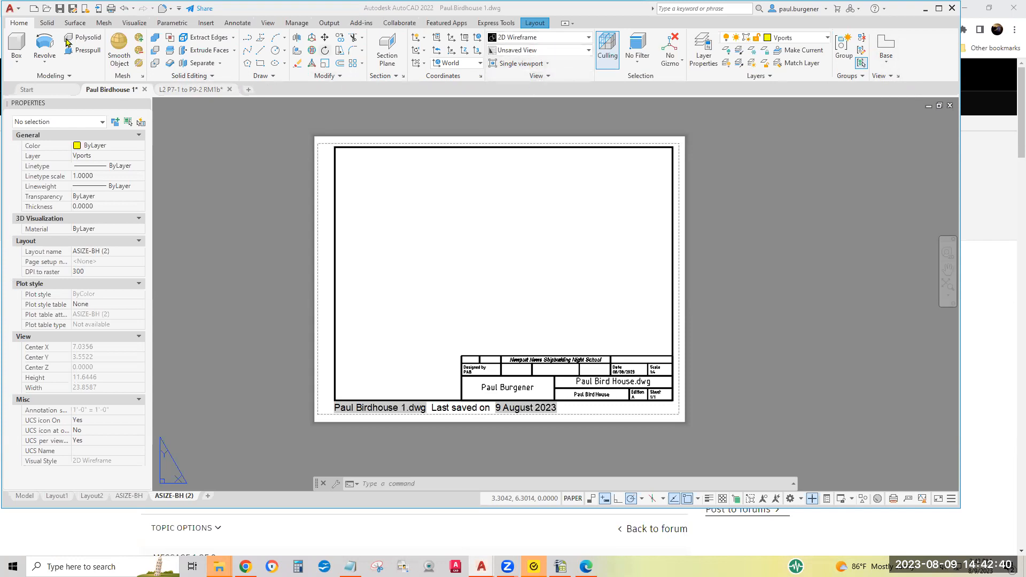
pyautogui.click(801, 500)
pyautogui.click(800, 499)
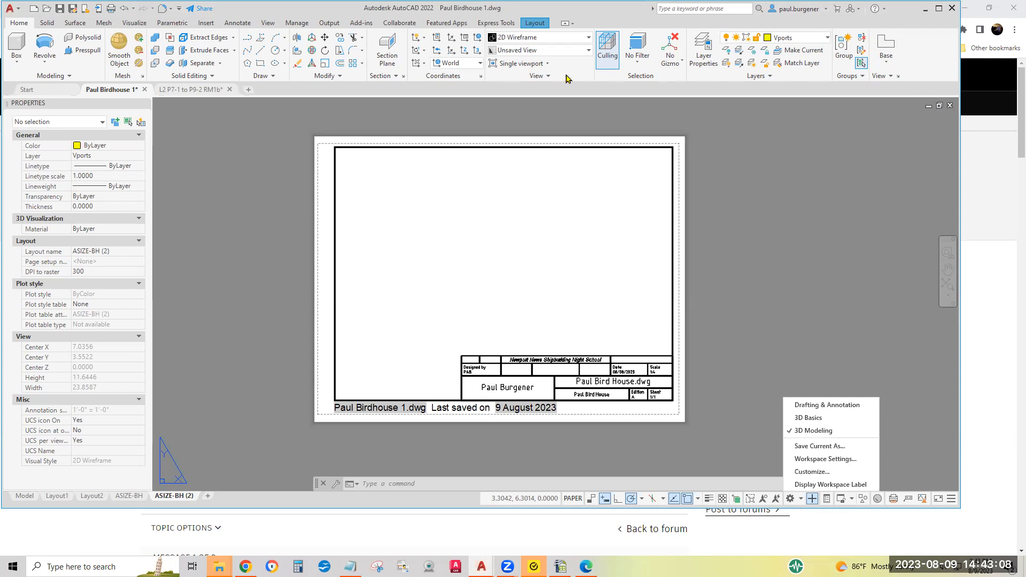
# - Hide the View panel that holds the visual style and named view settings from the Home ribbon
pyautogui.rightClick(925, 54)
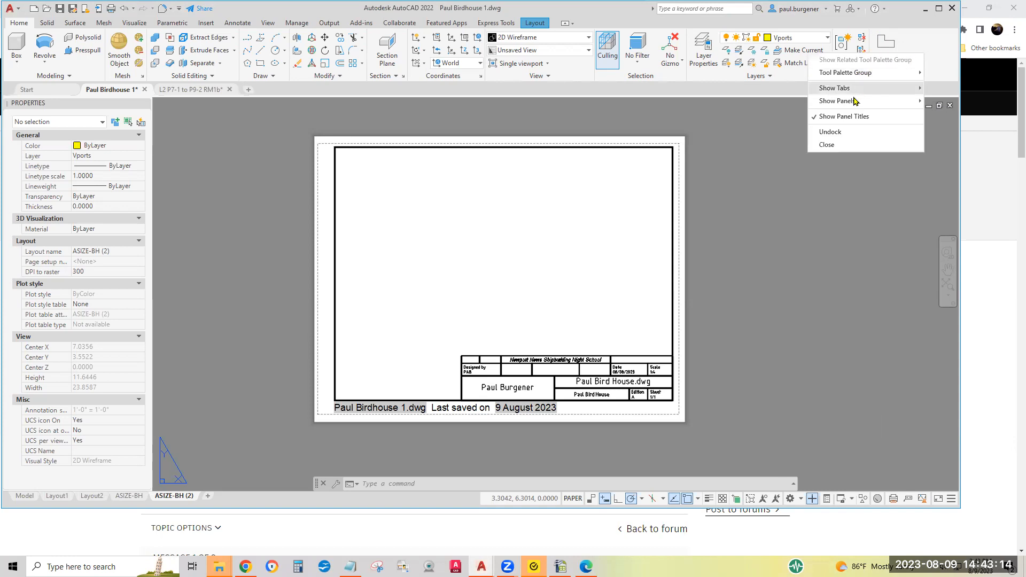
pyautogui.moveTo(848, 102)
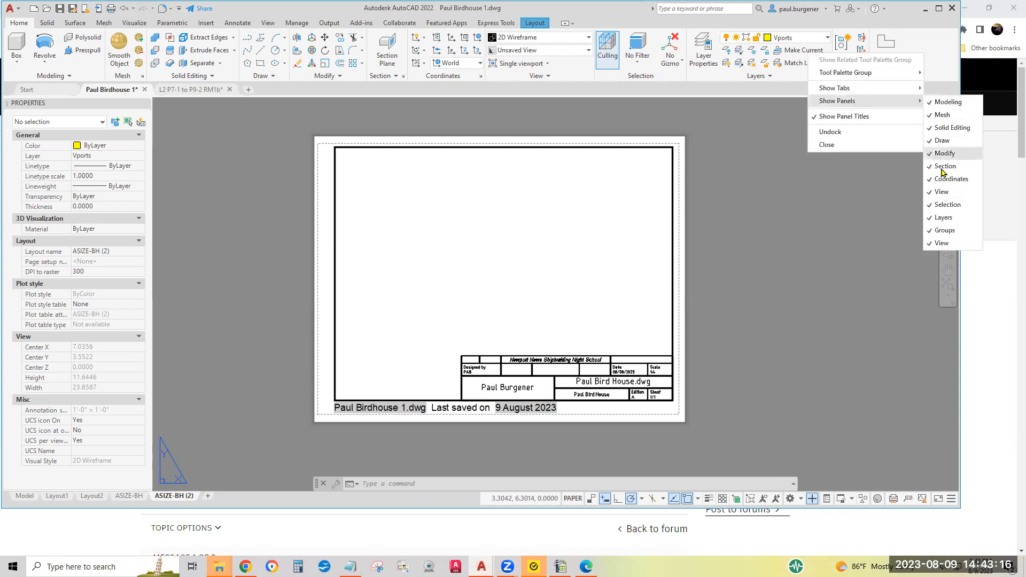
pyautogui.click(930, 193)
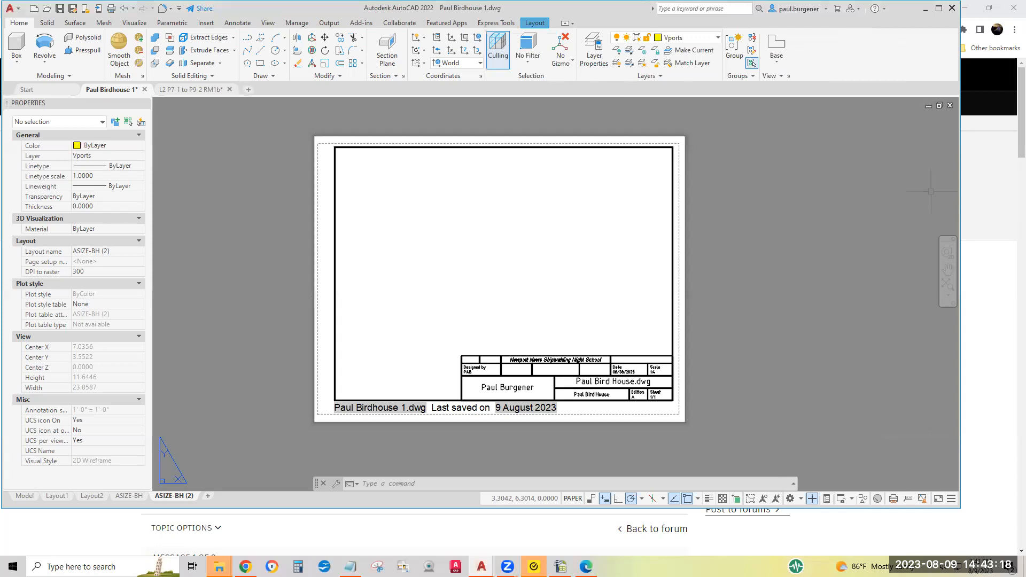
# - Hide the View panel containing the Base command from the Home ribbon and restore it
pyautogui.rightClick(899, 62)
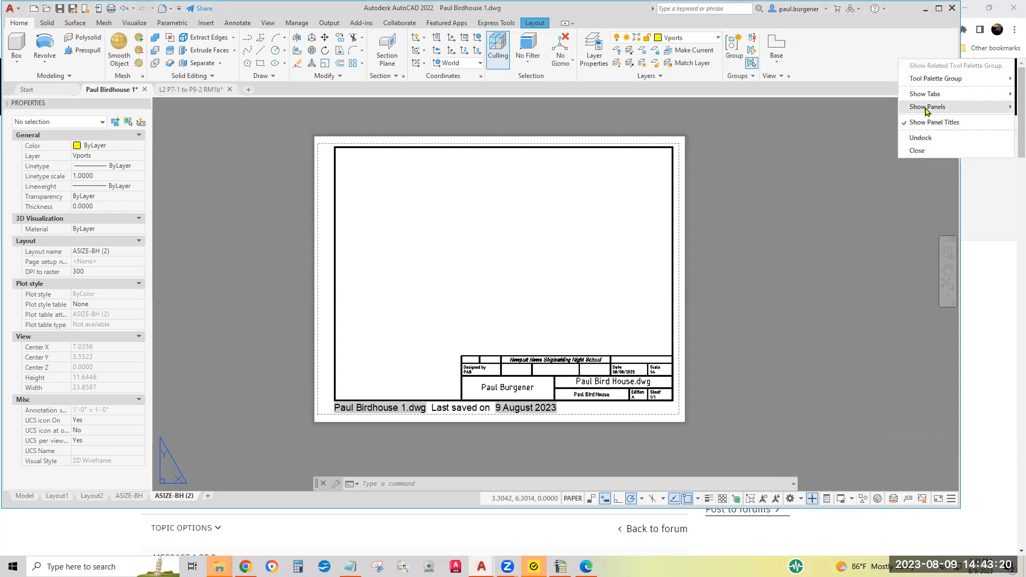
pyautogui.moveTo(927, 107)
pyautogui.click(861, 249)
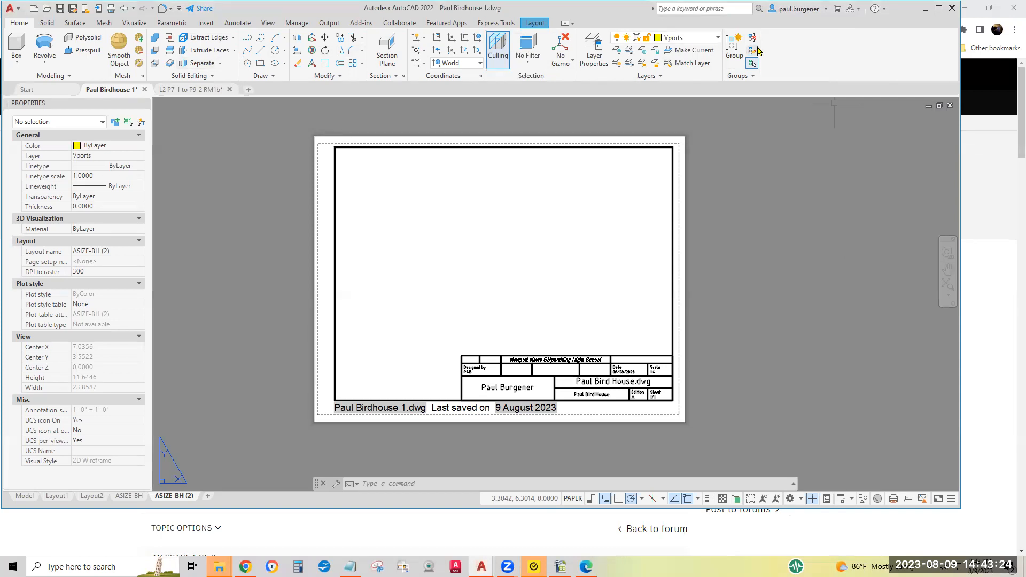
pyautogui.rightClick(830, 54)
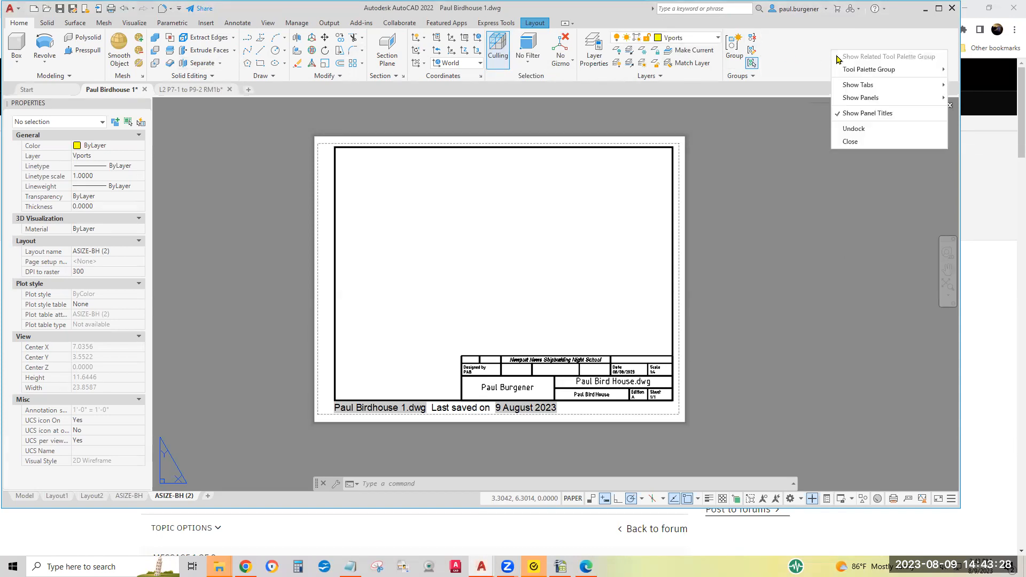
pyautogui.moveTo(855, 101)
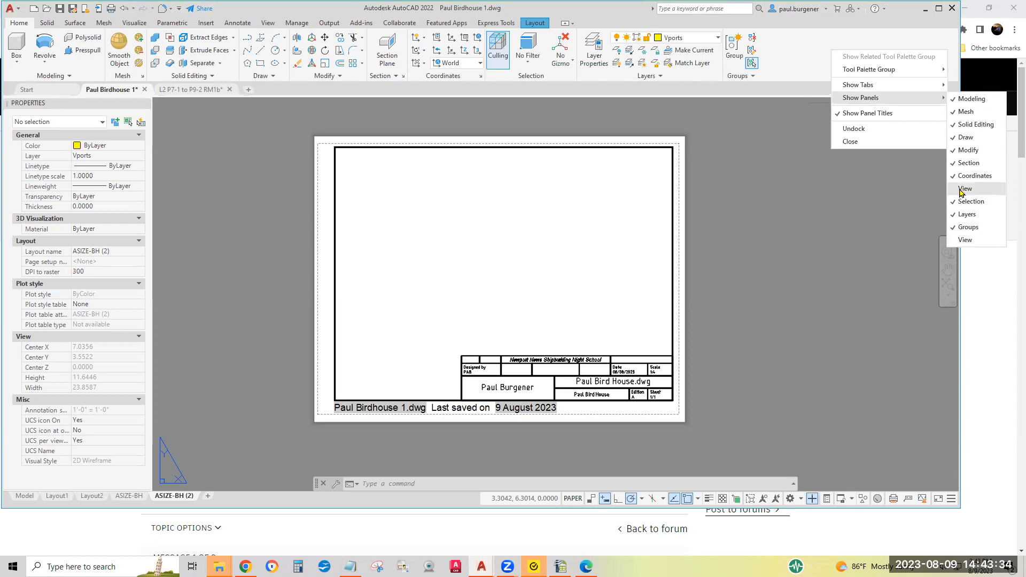
pyautogui.click(952, 242)
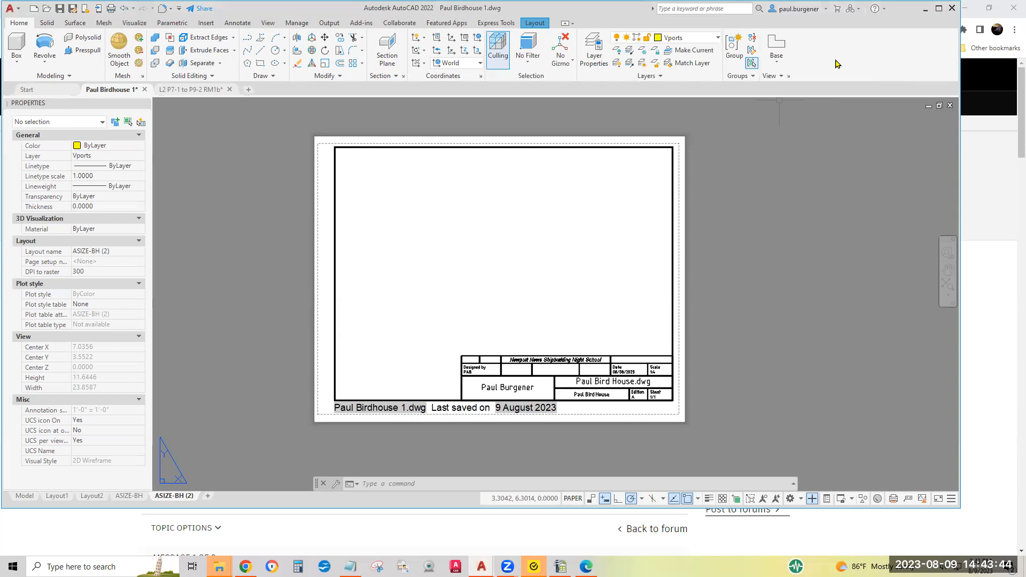
# - Place a front base view of the model-space birdhouse at 1:5 scale in the sheet's lower-left area, at about 4.02, 3.49
pyautogui.click(776, 51)
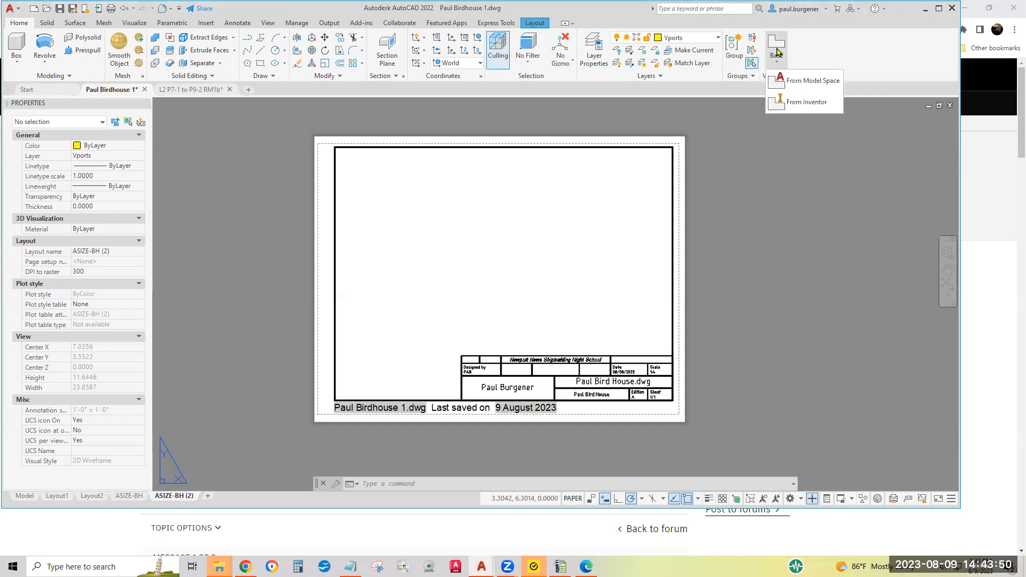
pyautogui.click(805, 84)
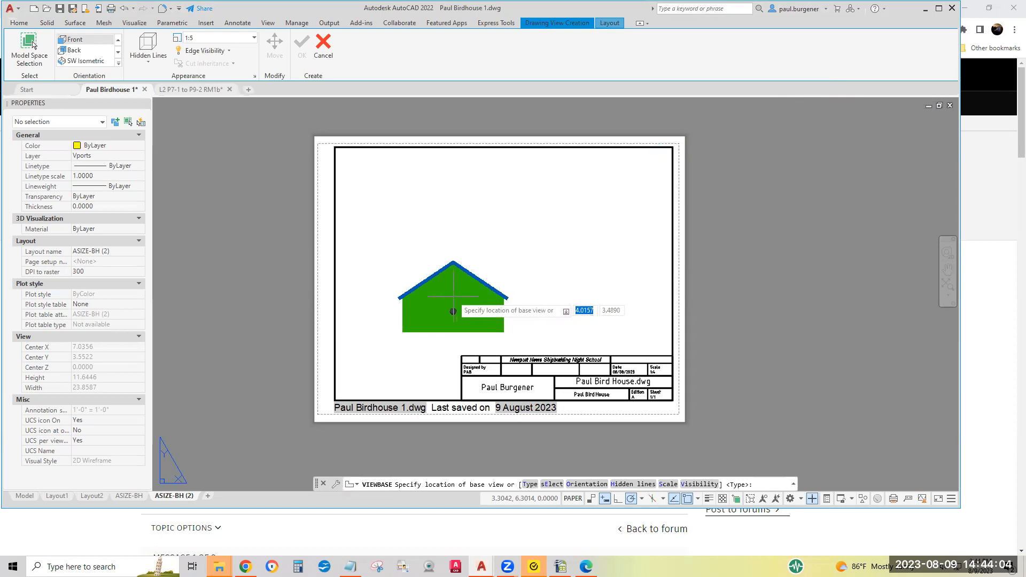
pyautogui.click(453, 295)
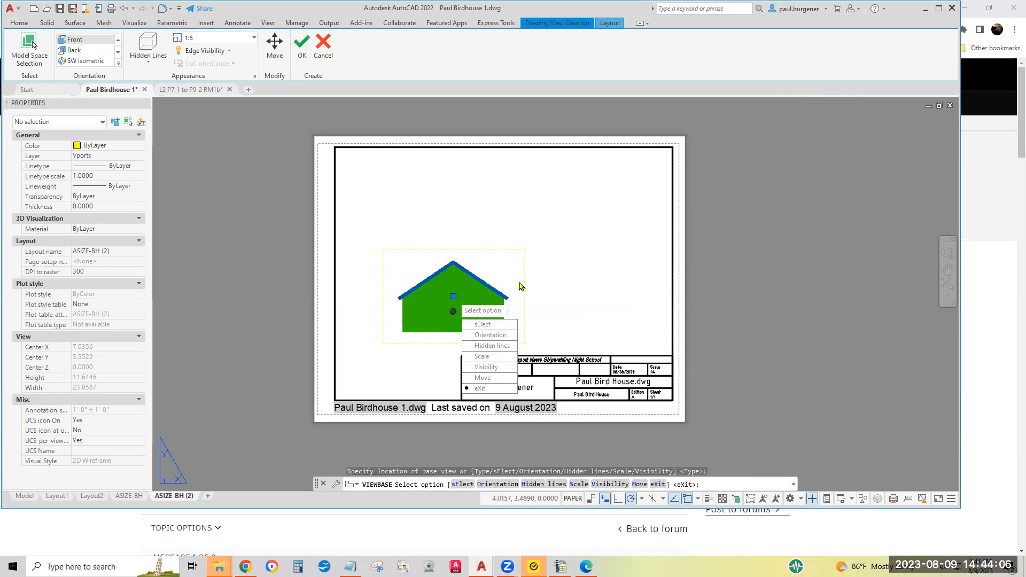
pyautogui.click(479, 388)
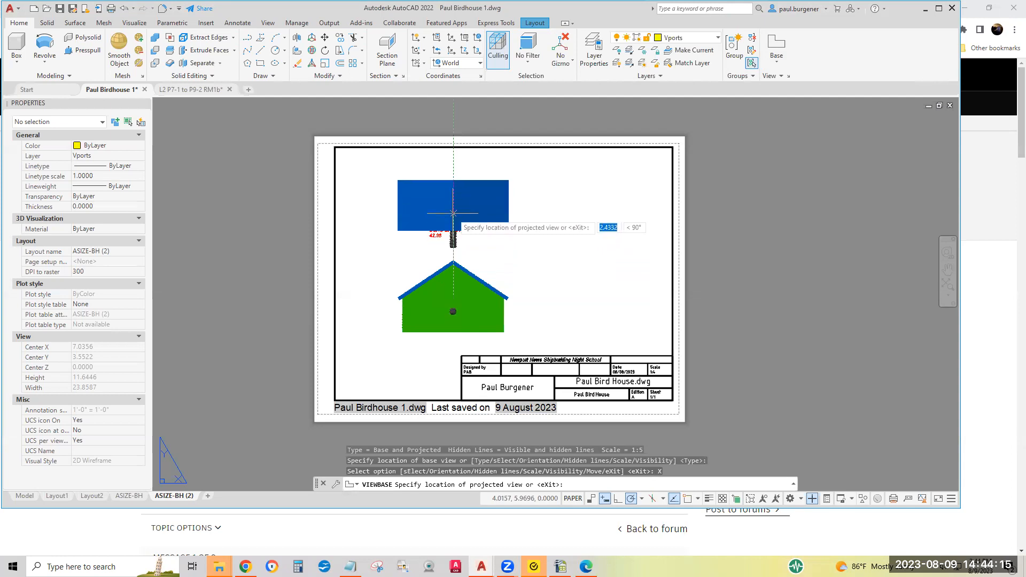
# - Project a top view above the front view, a side view to its right, and an isometric view diagonally up to the right
pyautogui.click(453, 213)
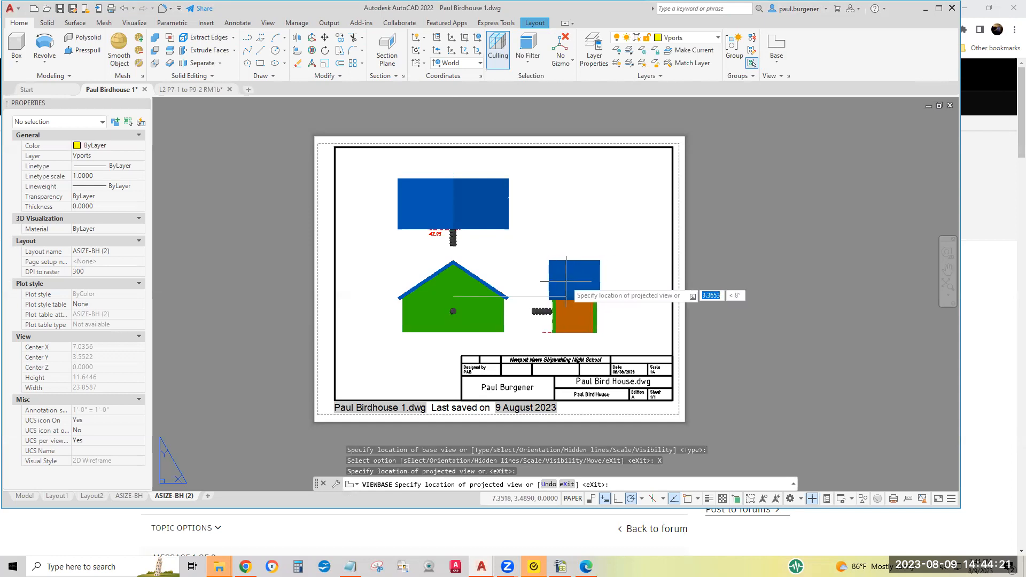
pyautogui.click(571, 278)
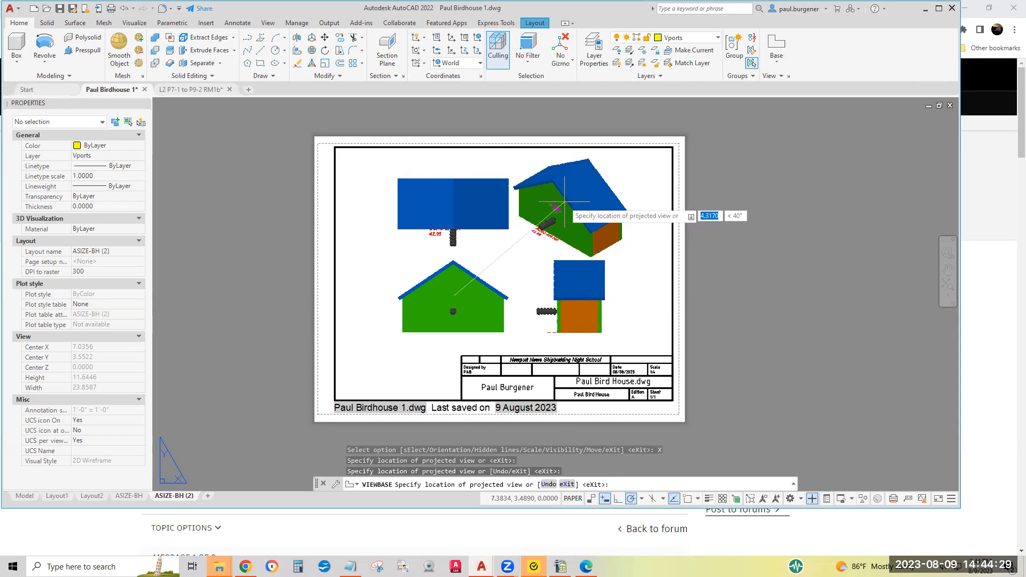
pyautogui.click(565, 202)
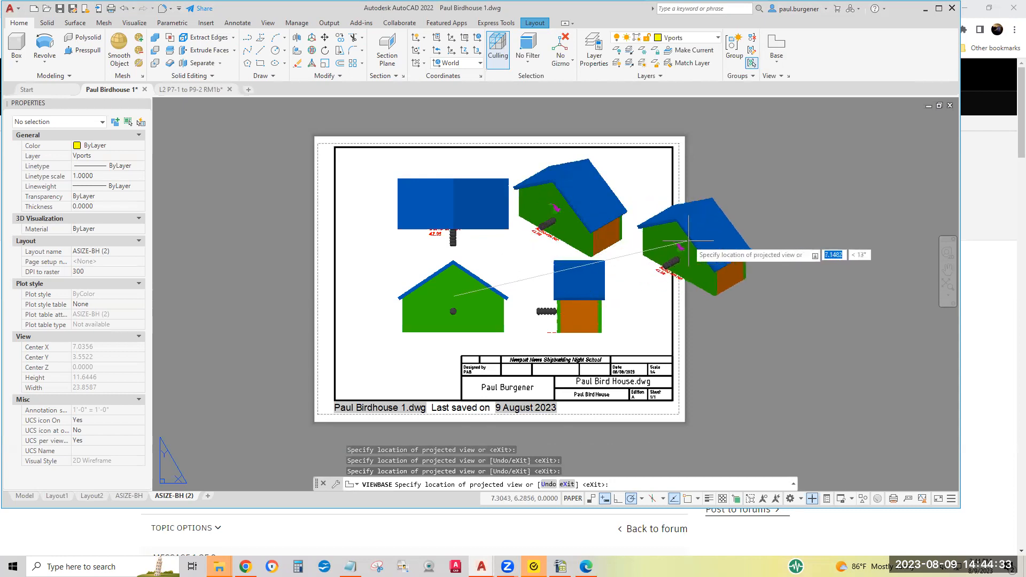
pyautogui.press('Return')
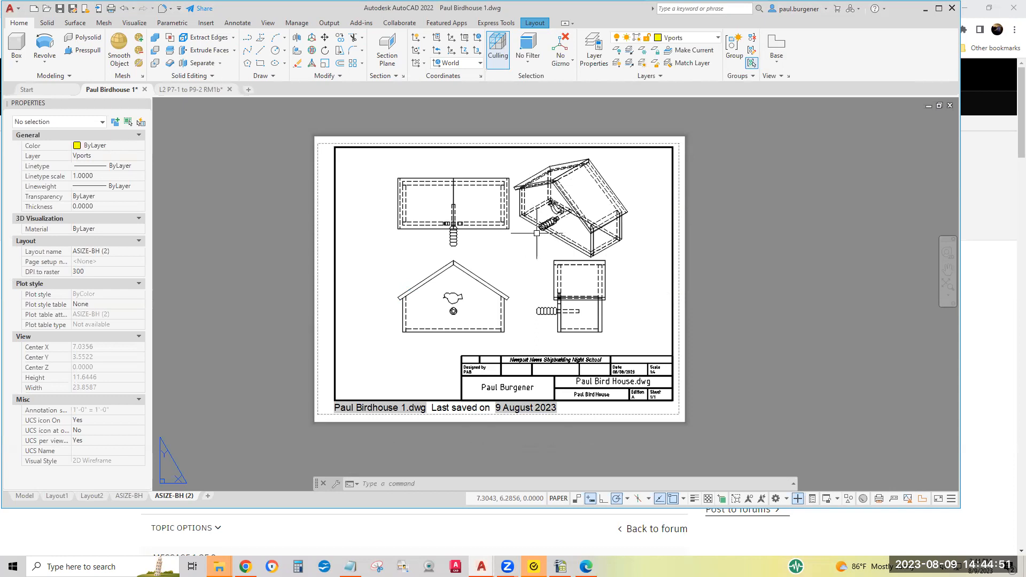
# - Edit the isometric view's display style to Shaded with visible lines
pyautogui.click(571, 208)
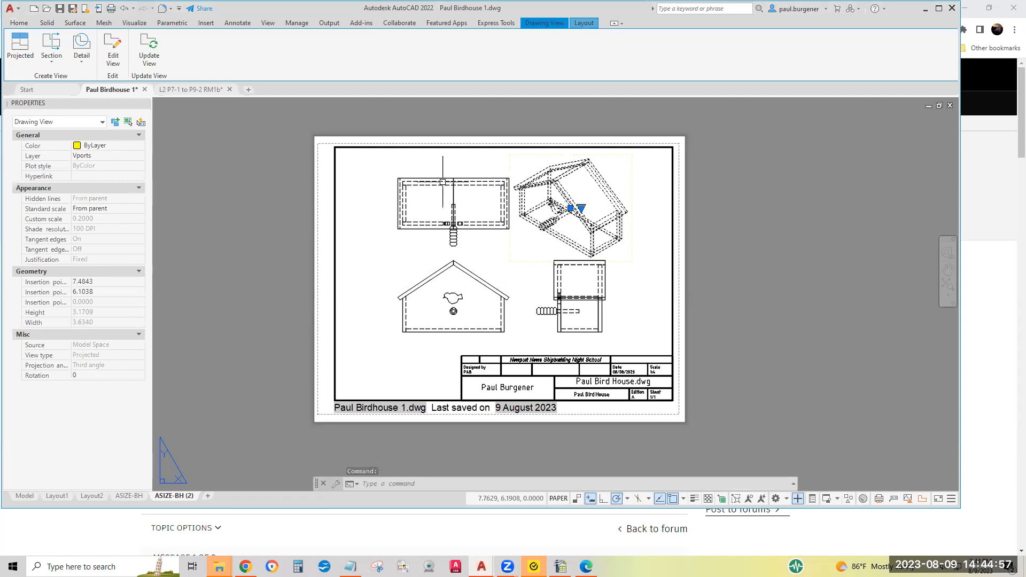
pyautogui.click(110, 59)
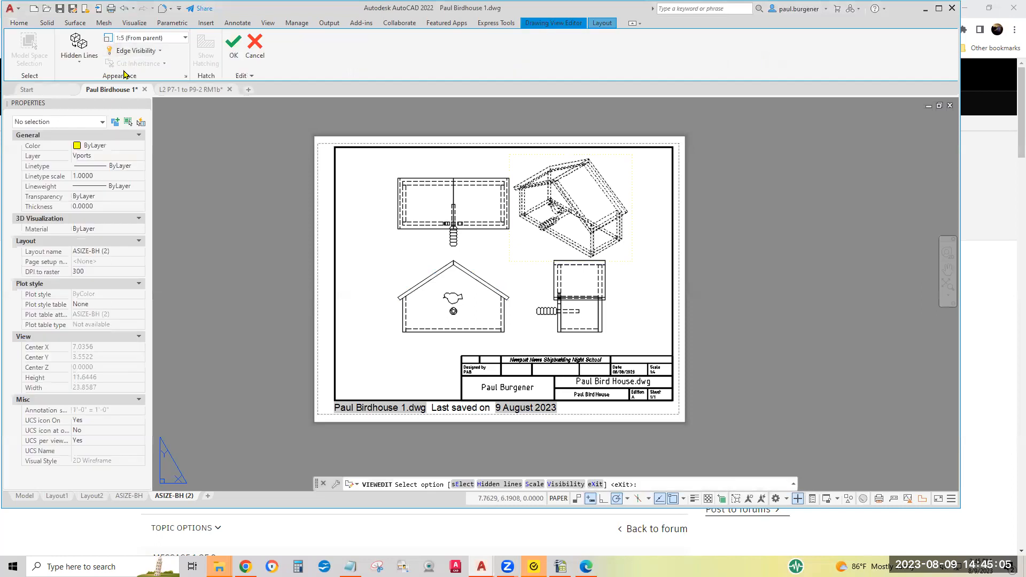
pyautogui.click(79, 64)
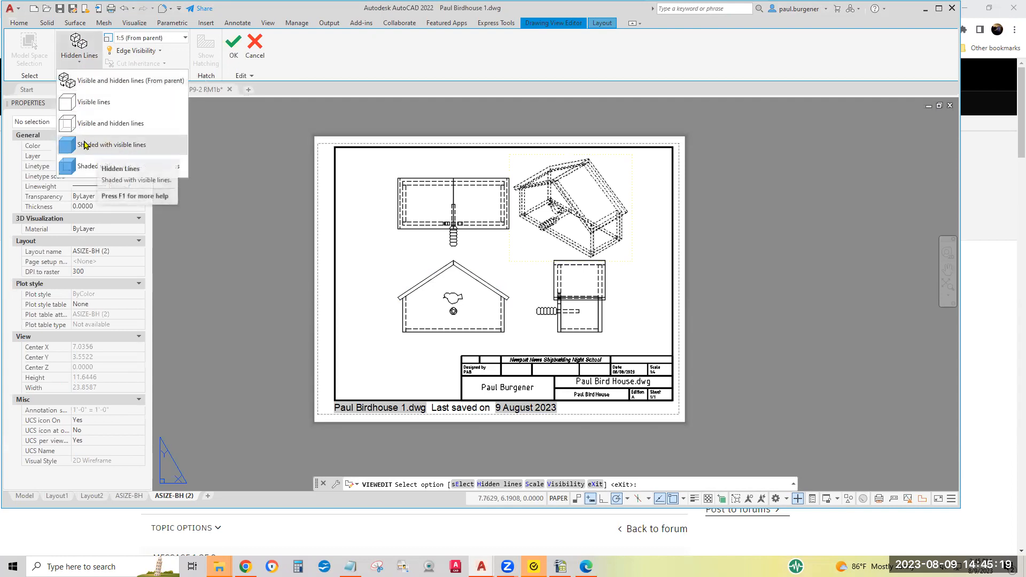
pyautogui.click(128, 147)
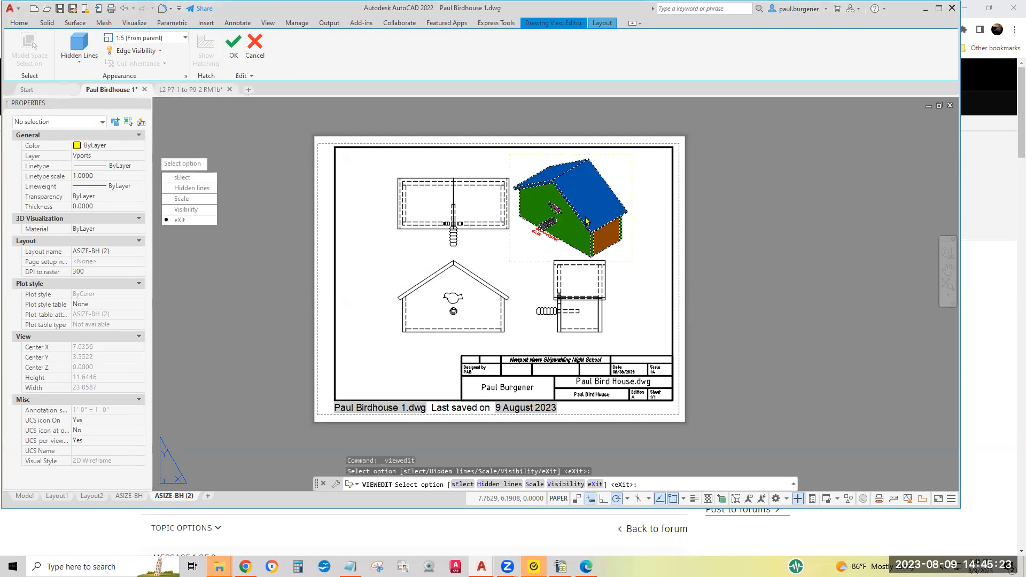
pyautogui.press('Escape')
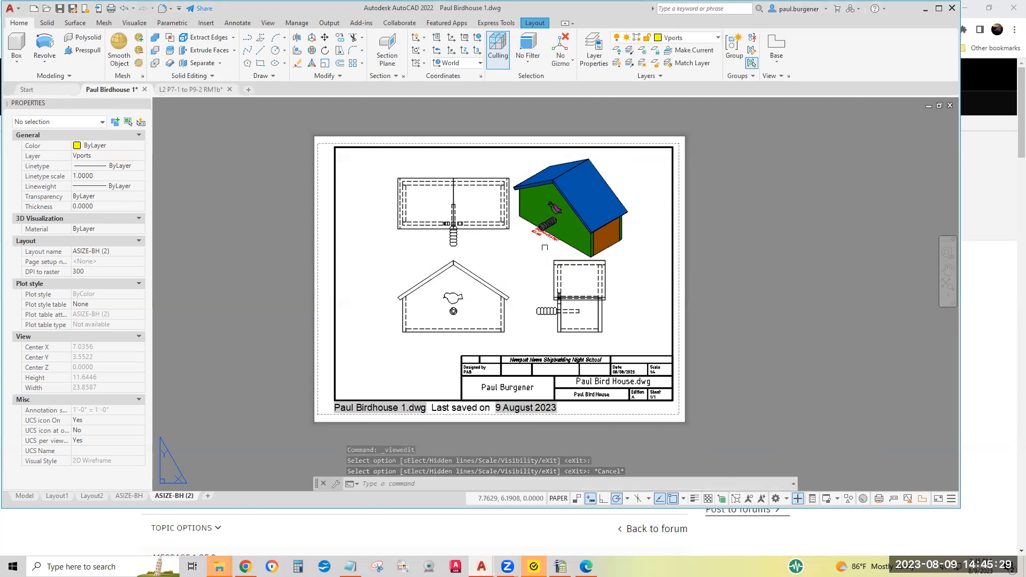
pyautogui.click(468, 291)
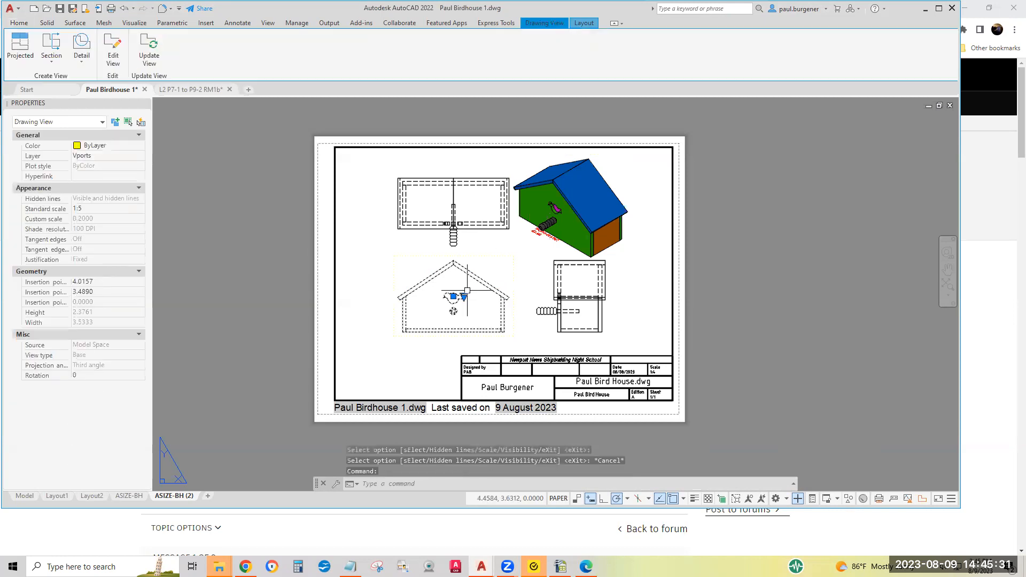
pyautogui.click(115, 52)
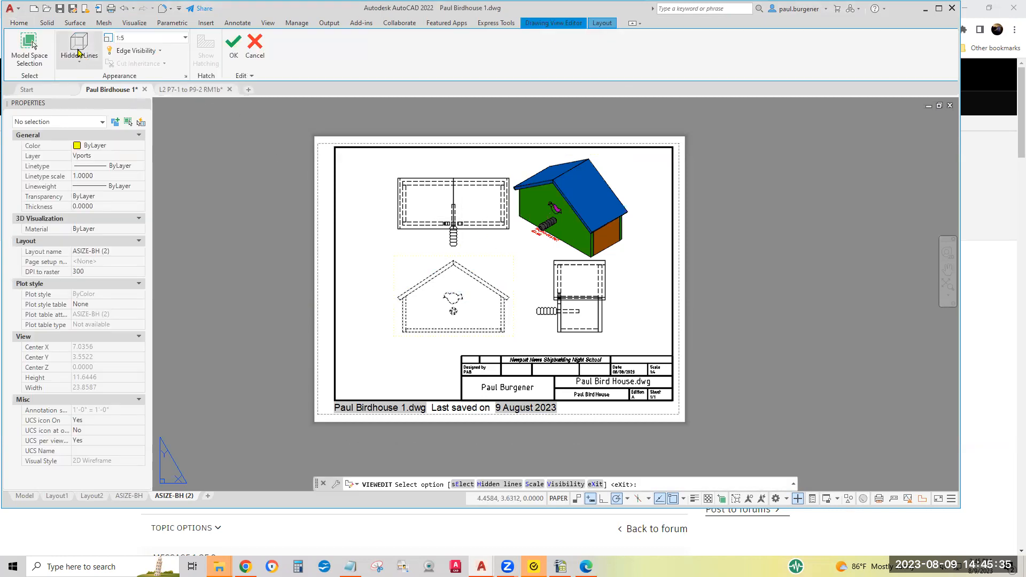
pyautogui.click(79, 52)
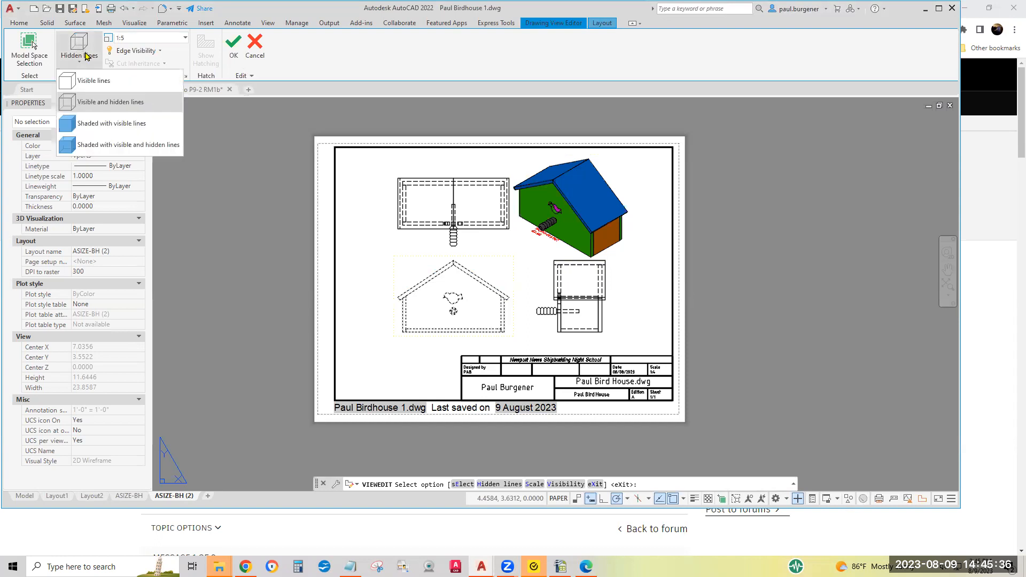
pyautogui.click(464, 227)
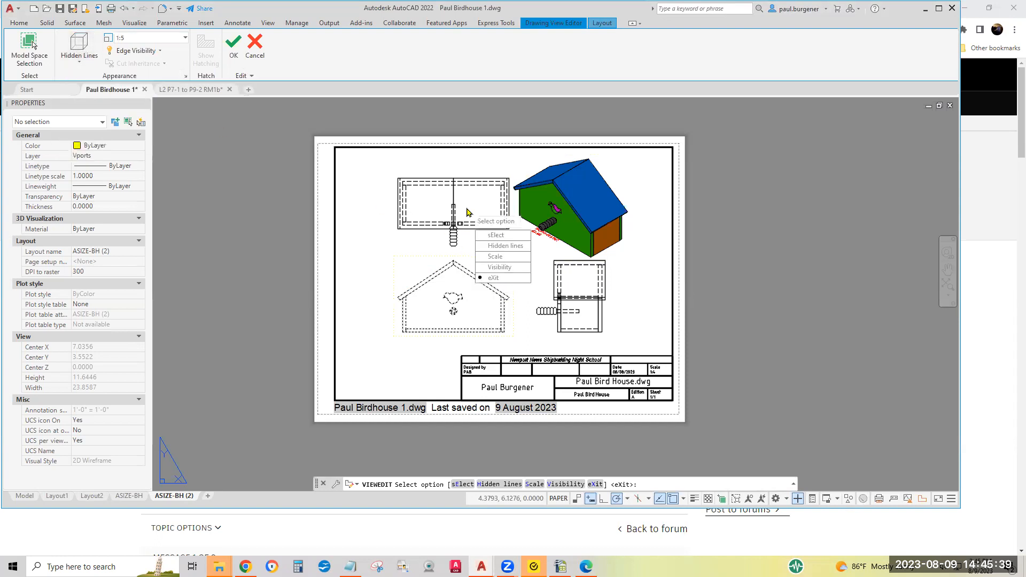
pyautogui.click(505, 243)
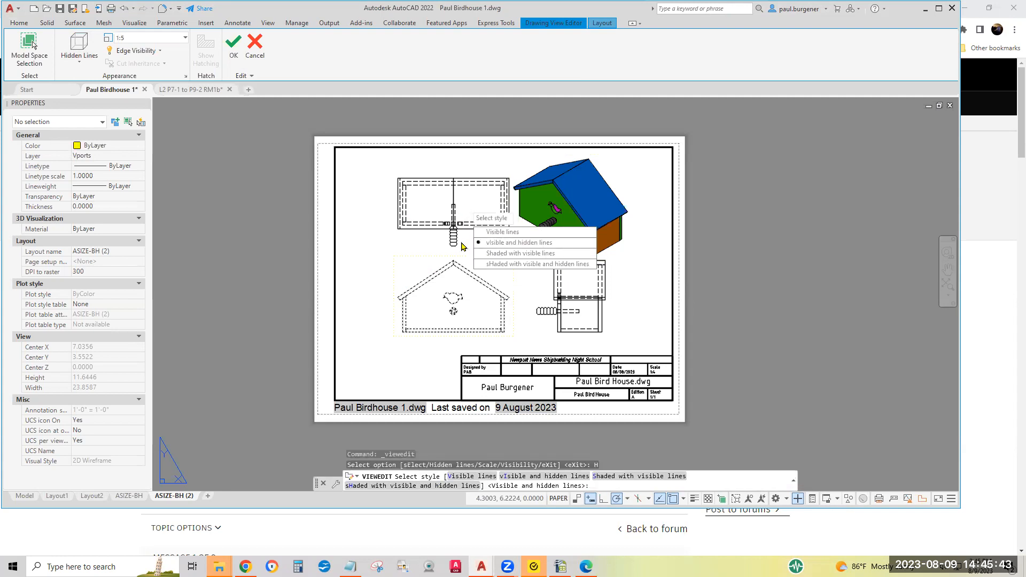
pyautogui.press('Escape')
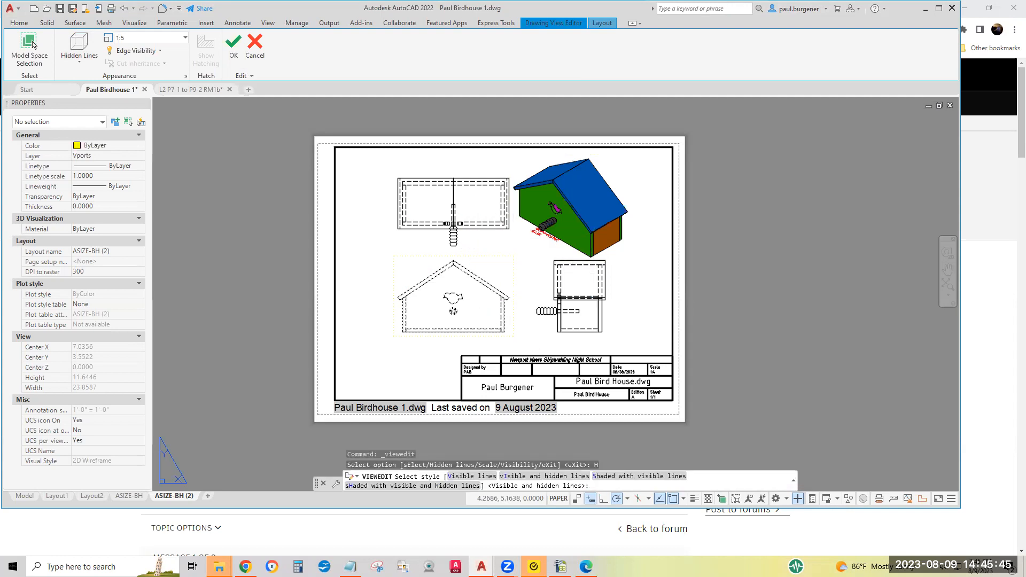
pyautogui.click(469, 295)
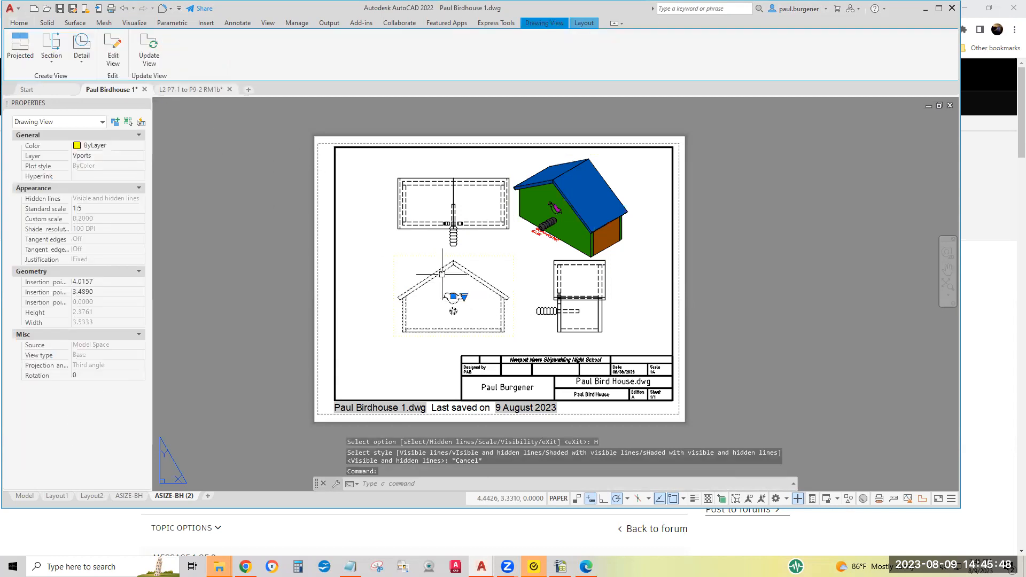
pyautogui.click(464, 298)
pyautogui.press('Escape')
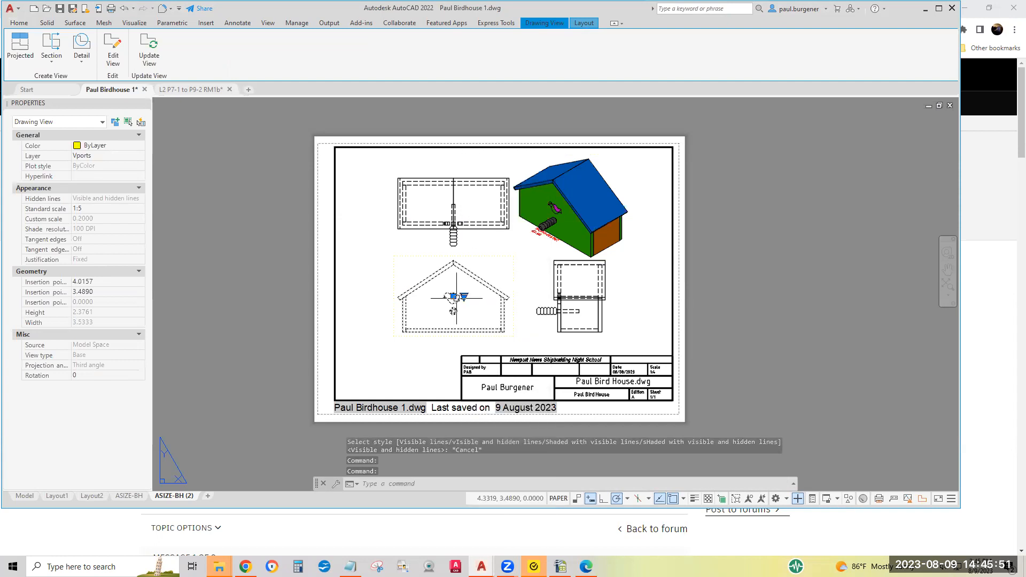
pyautogui.click(114, 59)
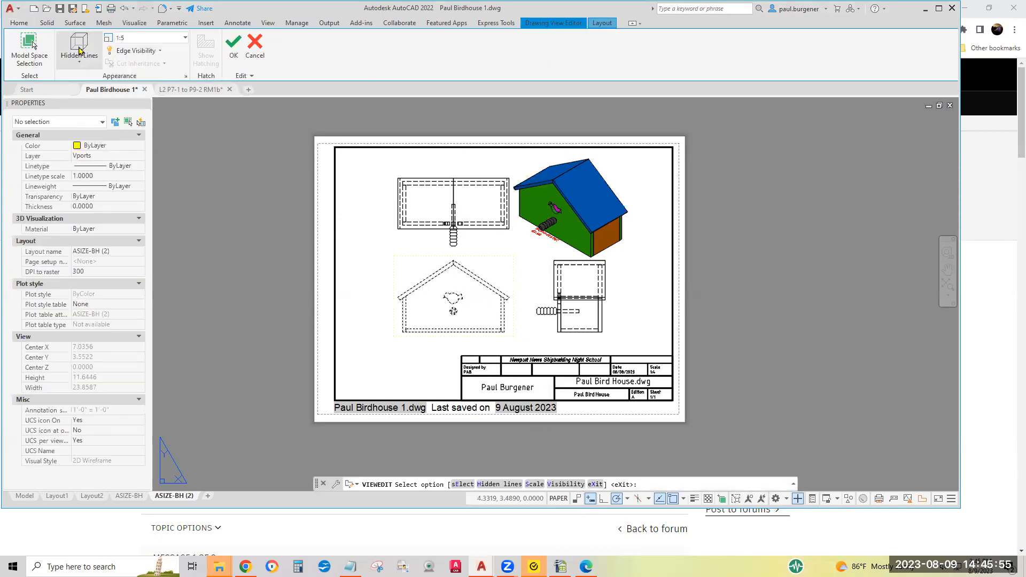
pyautogui.click(79, 51)
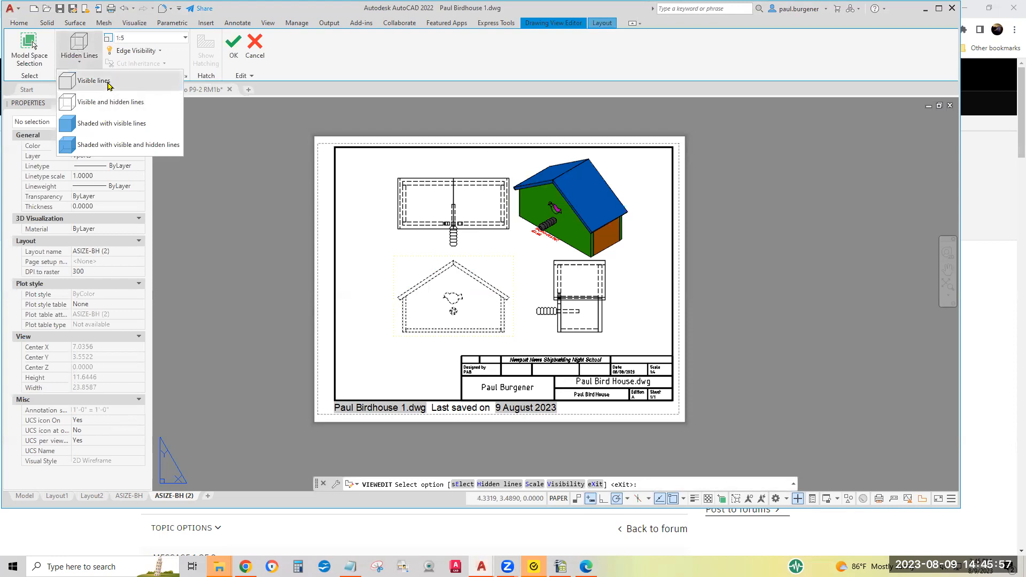
pyautogui.click(88, 50)
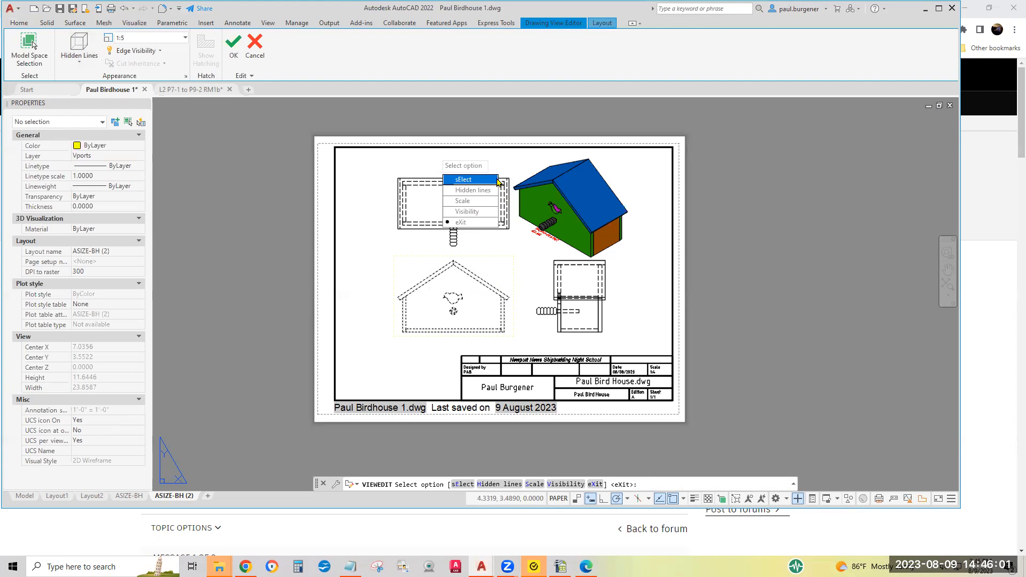
pyautogui.press('Return')
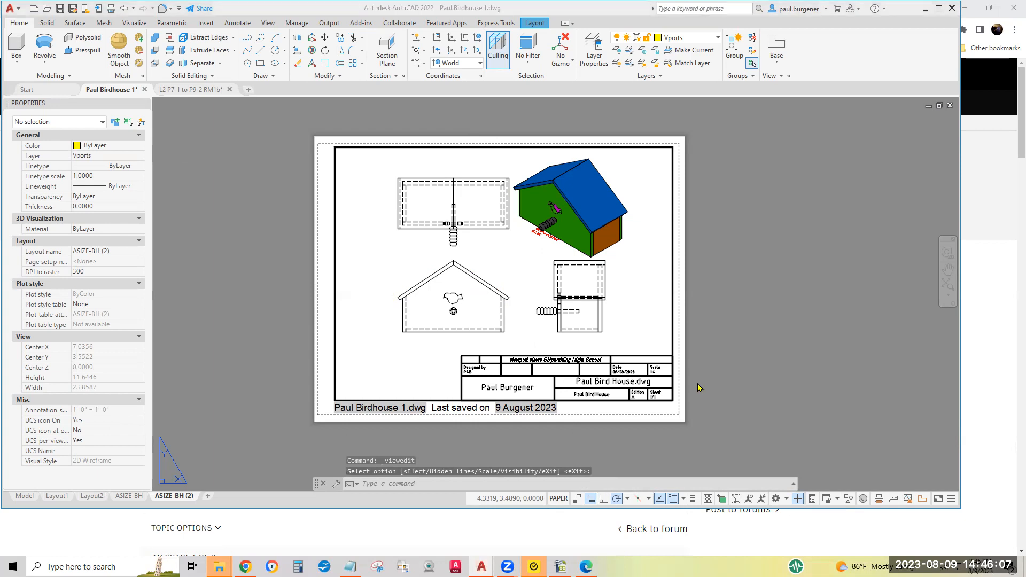
pyautogui.hotkey('ctrl', 'z')
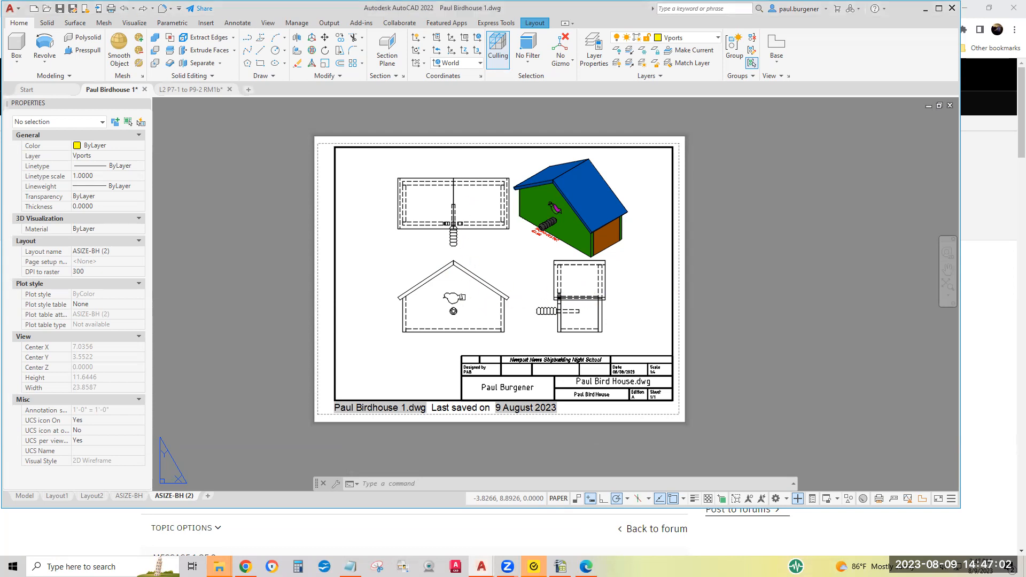
# - Edit the front base view's display style to Visible lines and finish editing the view
pyautogui.click(458, 294)
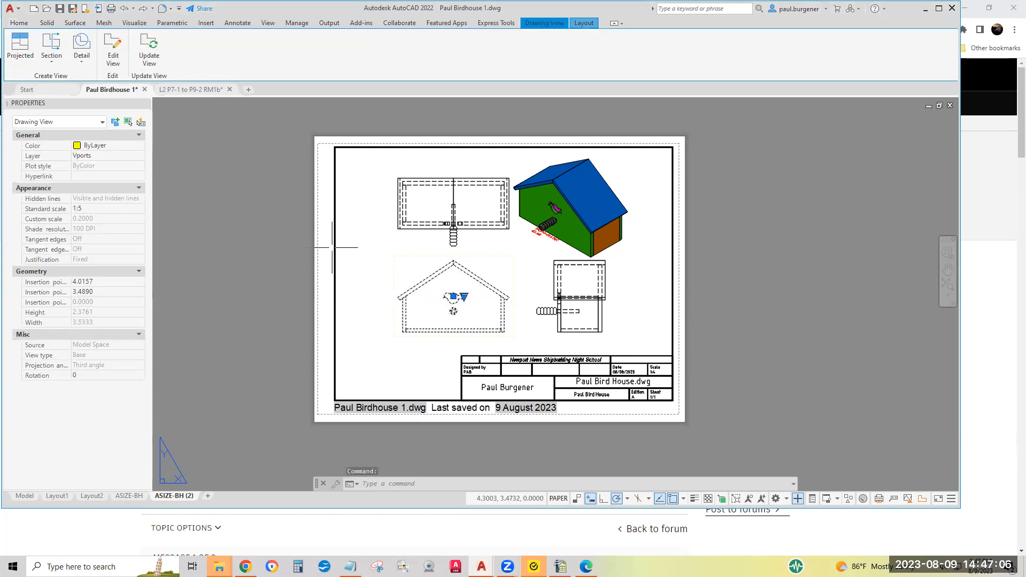
pyautogui.click(114, 51)
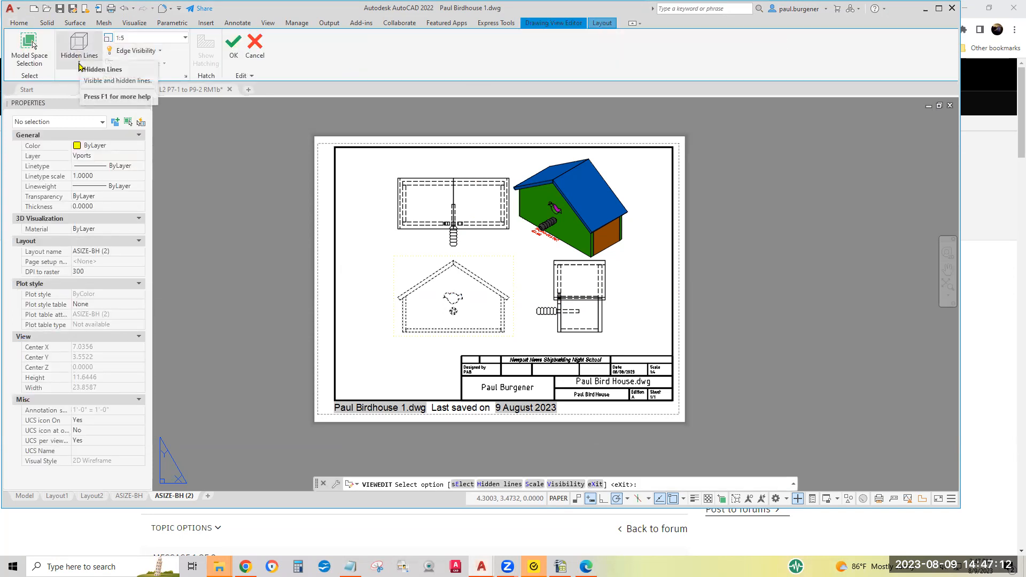
pyautogui.click(79, 63)
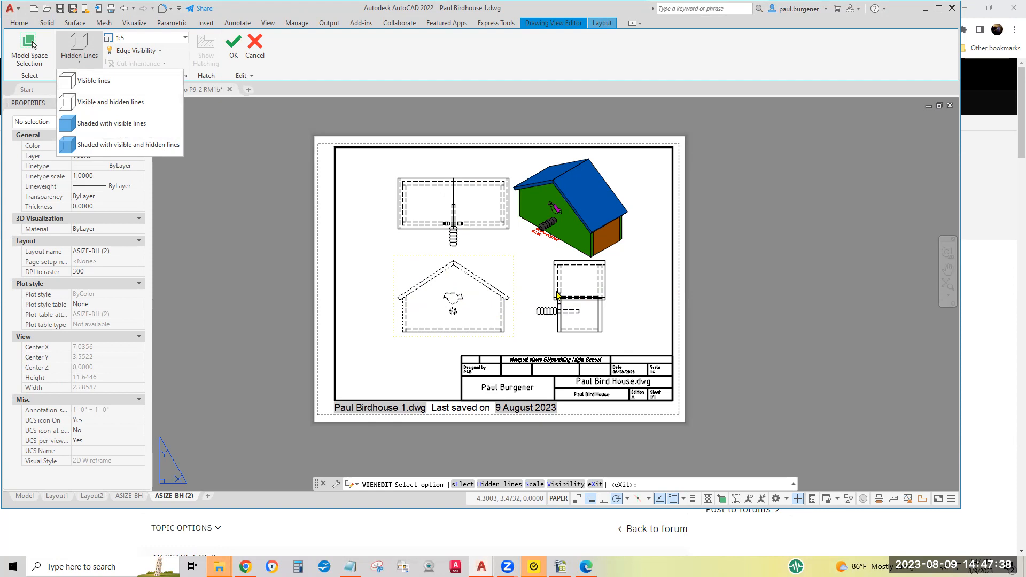
pyautogui.click(93, 81)
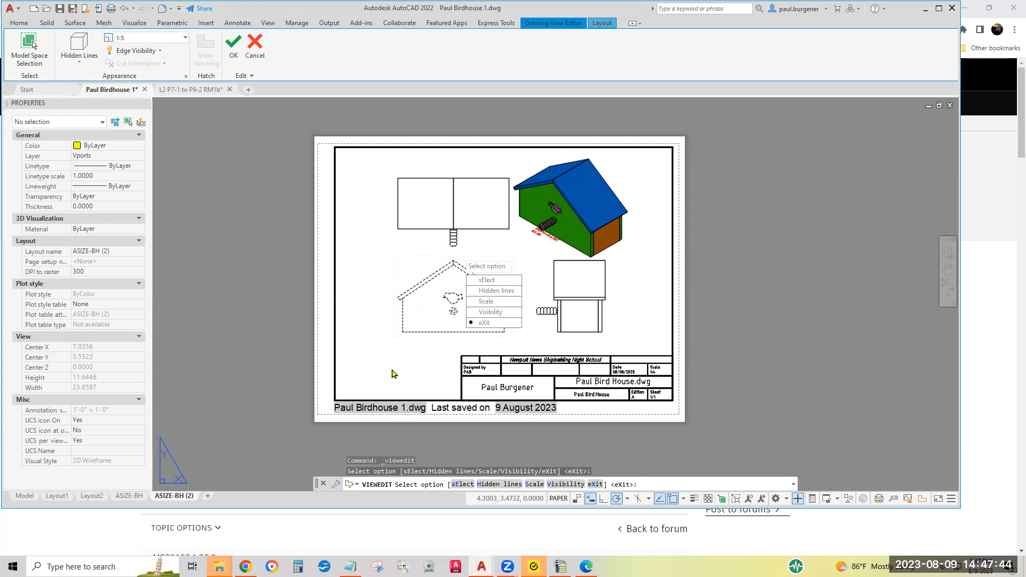
pyautogui.click(487, 322)
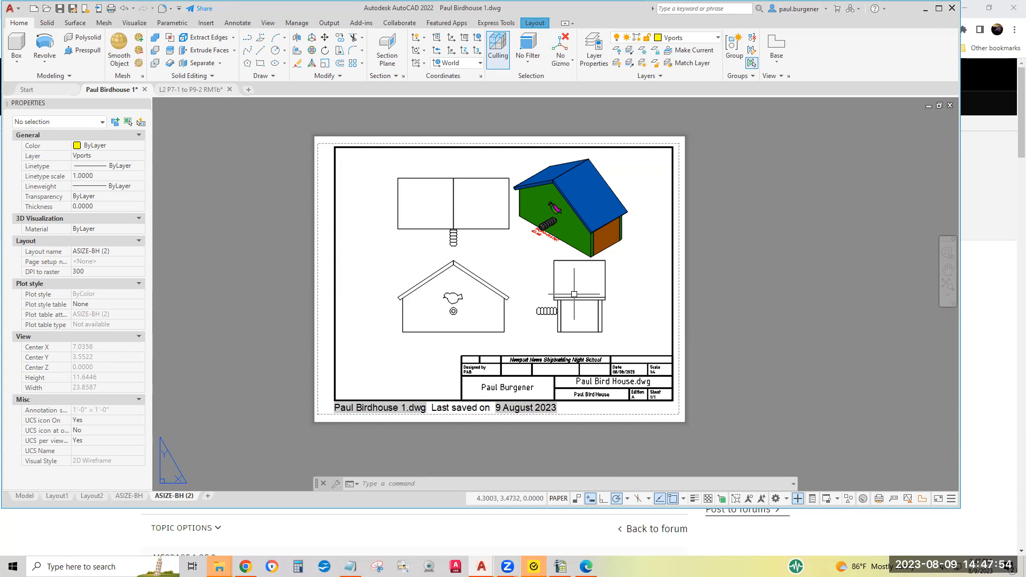
# - Set the front base view's scale to 1:4
pyautogui.click(452, 289)
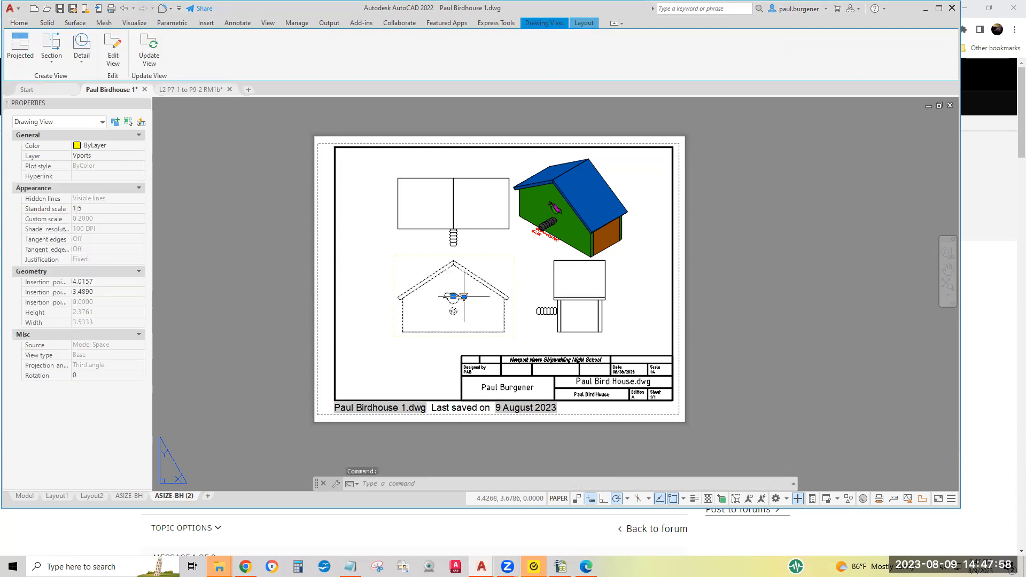
pyautogui.click(464, 296)
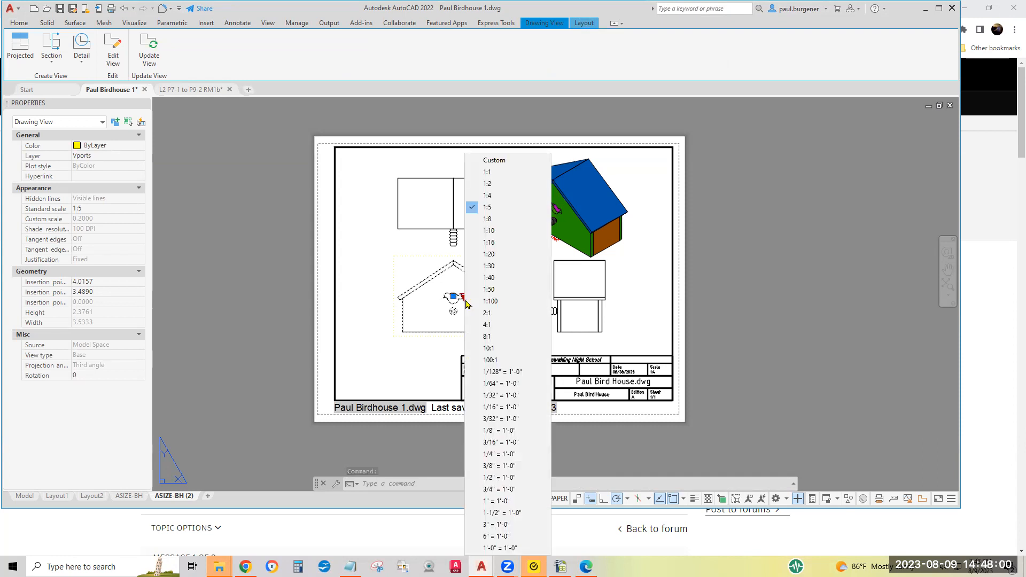
pyautogui.click(490, 195)
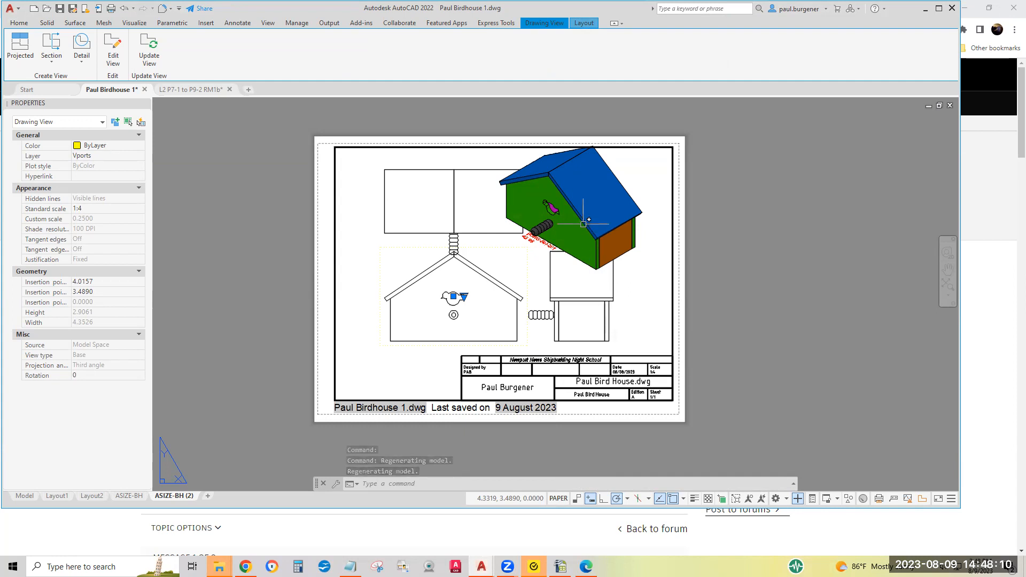
# - Set the isometric view's scale to 1:5
pyautogui.click(568, 210)
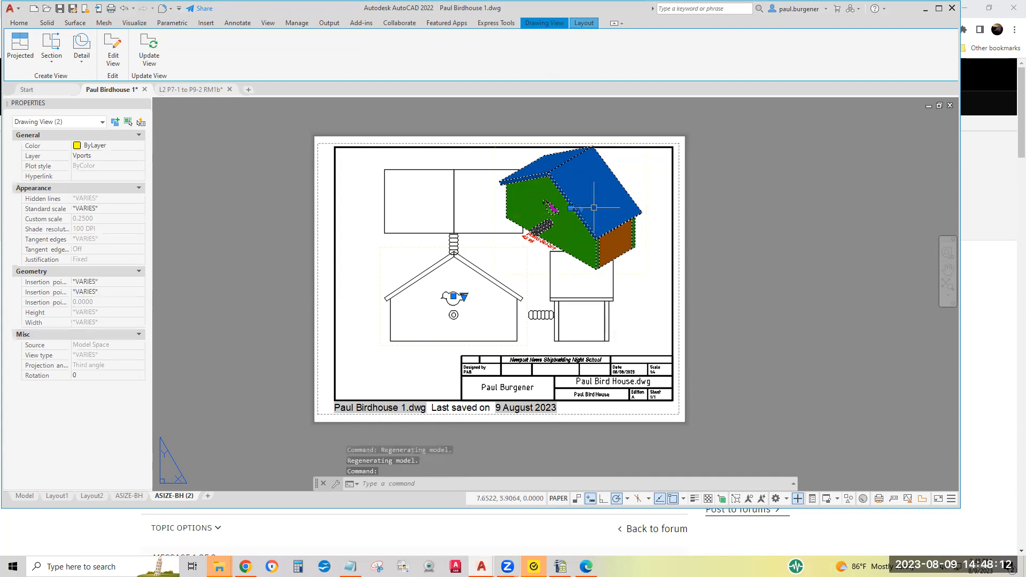
pyautogui.click(575, 207)
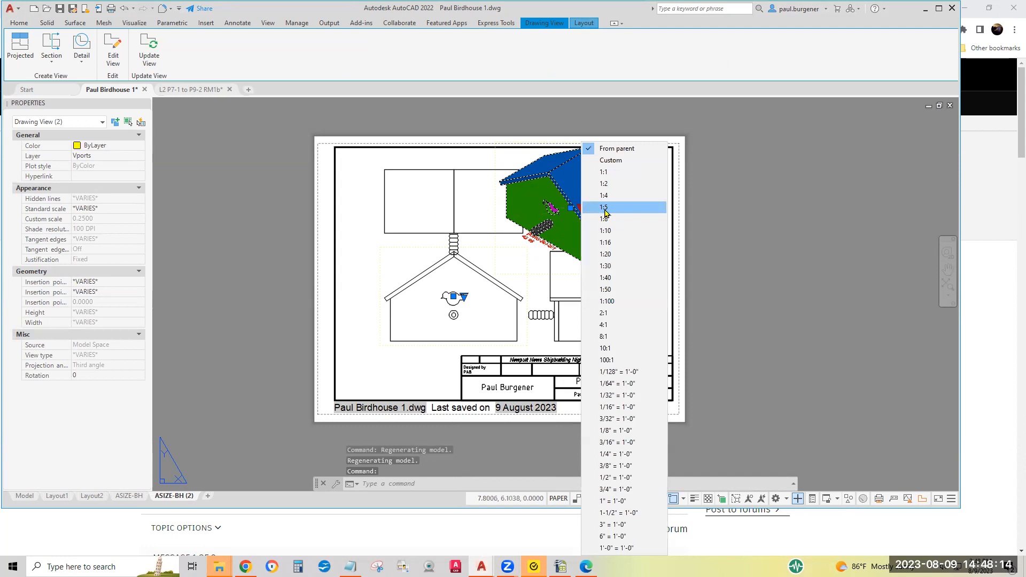
pyautogui.click(605, 208)
pyautogui.click(647, 294)
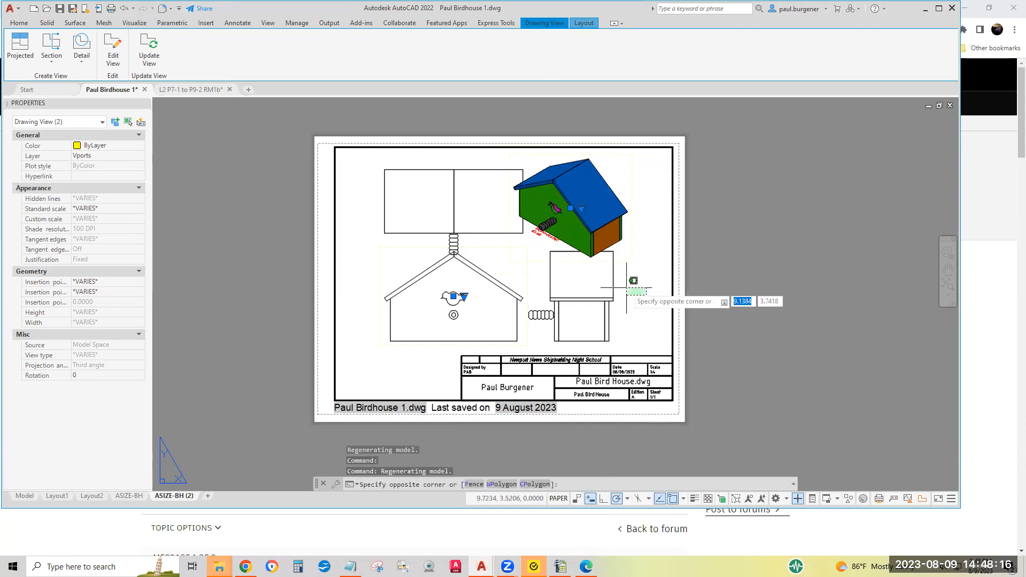
pyautogui.click(624, 288)
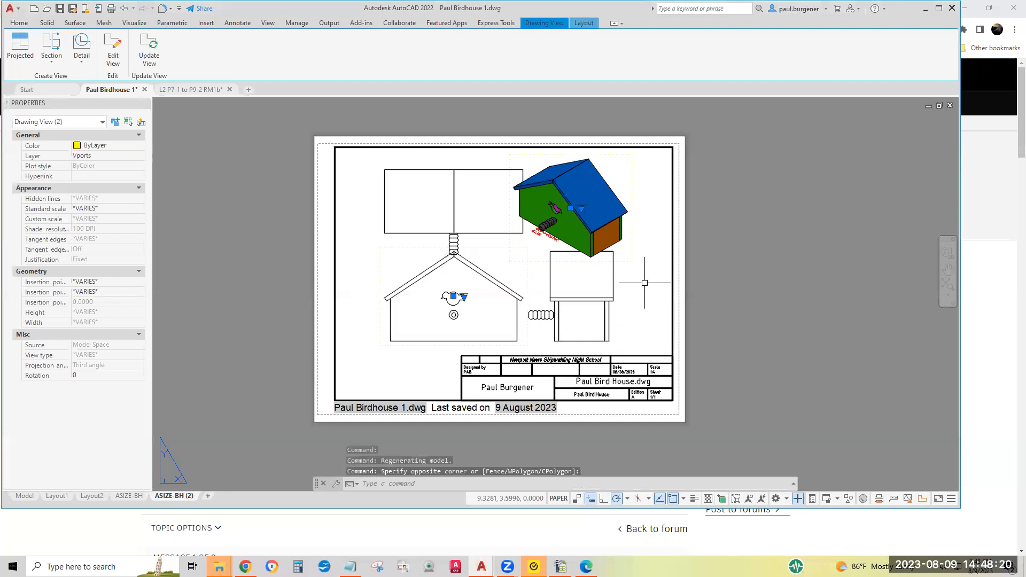
pyautogui.write('m')
pyautogui.press('Return')
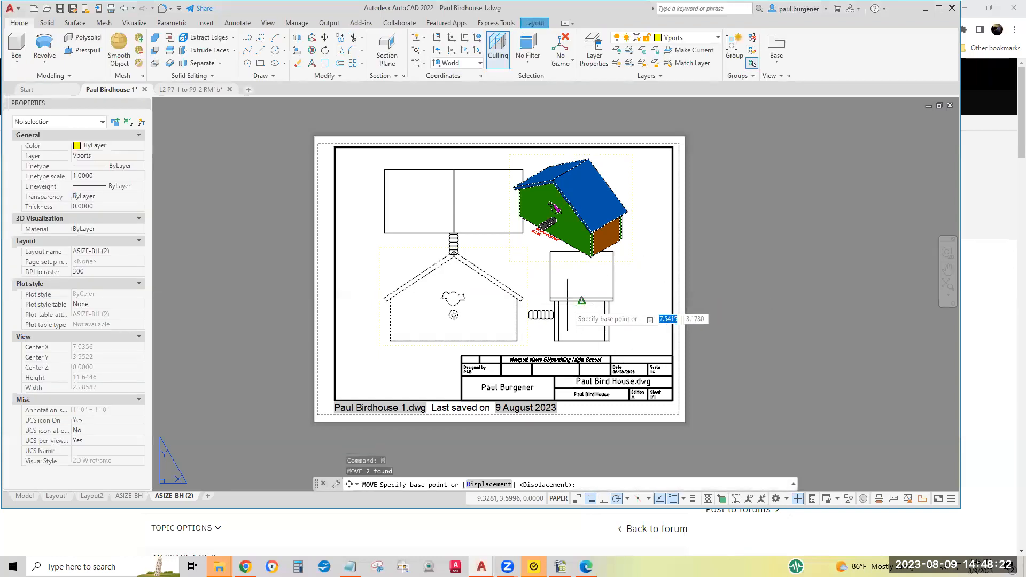
pyautogui.press('Escape')
pyautogui.press('Escape')
# - Move the front base view slightly down and to the left, to an insertion point of about 3.68, 3.27
pyautogui.click(458, 296)
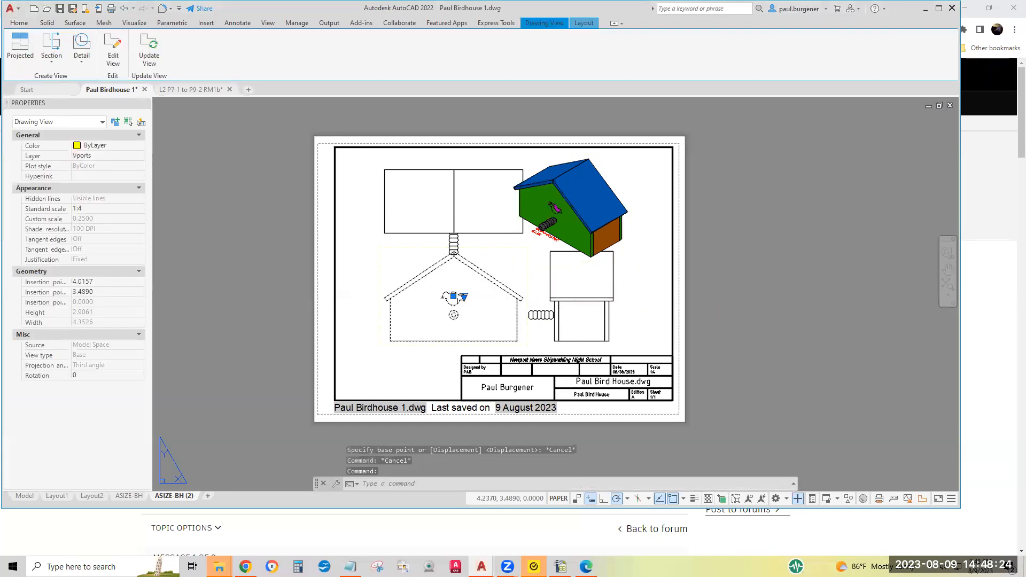
pyautogui.click(453, 296)
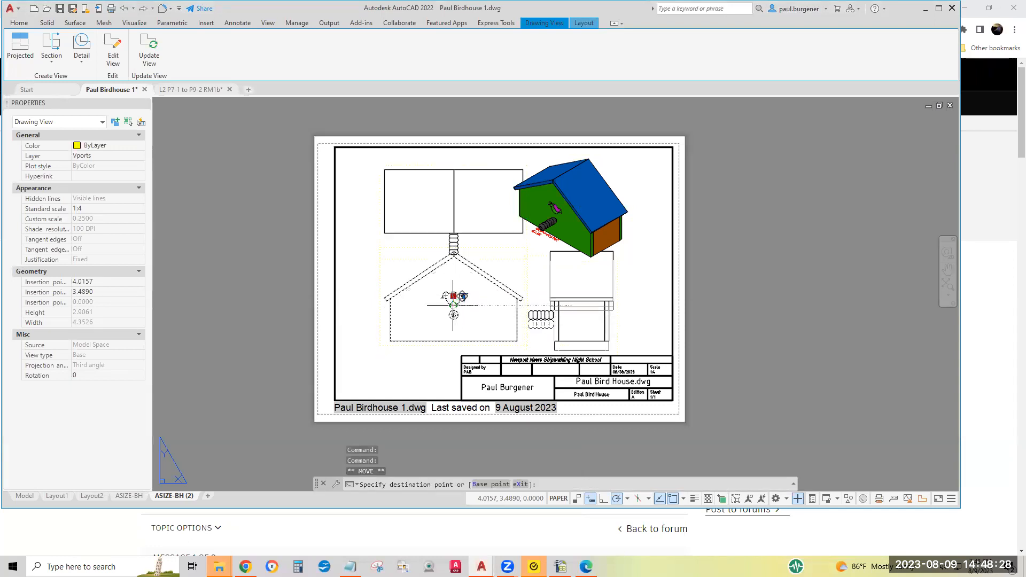
pyautogui.scroll(4, 453, 305)
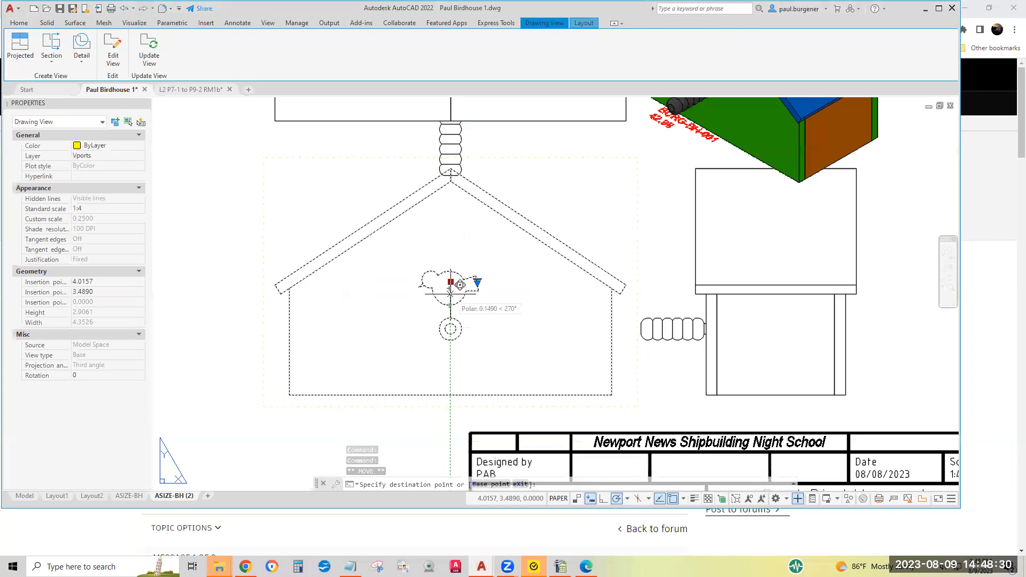
pyautogui.click(450, 296)
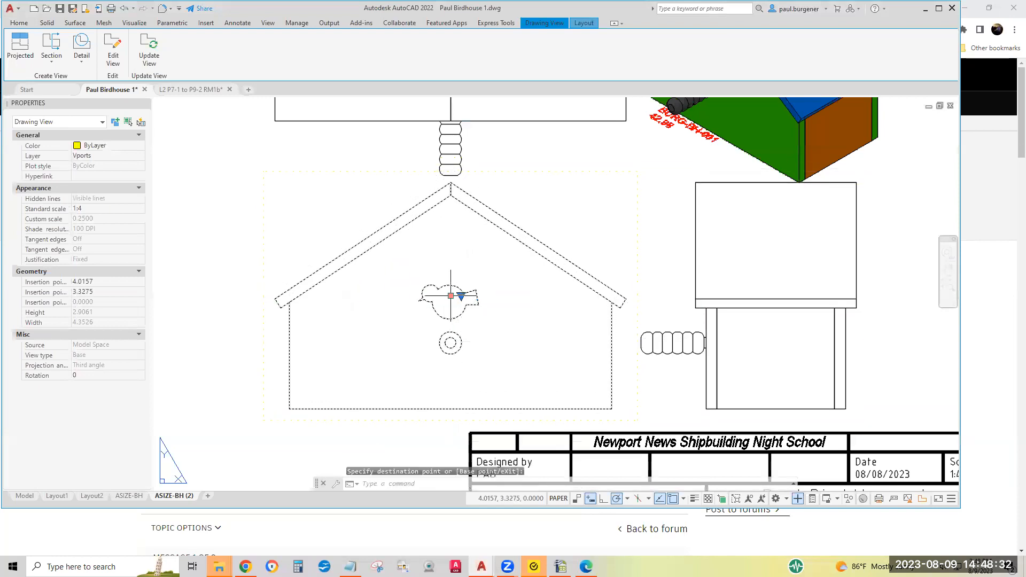
pyautogui.scroll(-2, 723, 284)
pyautogui.scroll(-1, 723, 284)
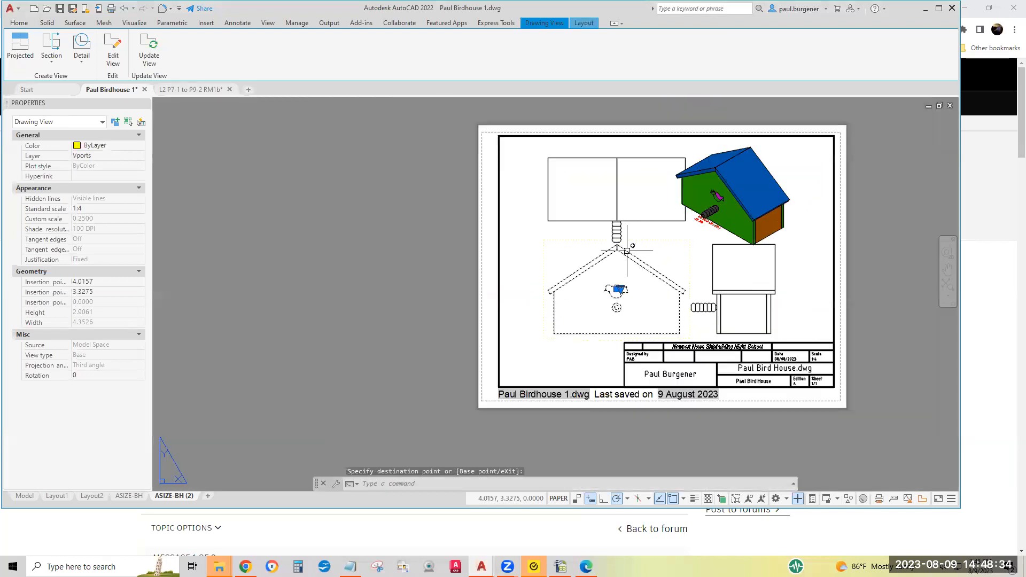
pyautogui.click(618, 289)
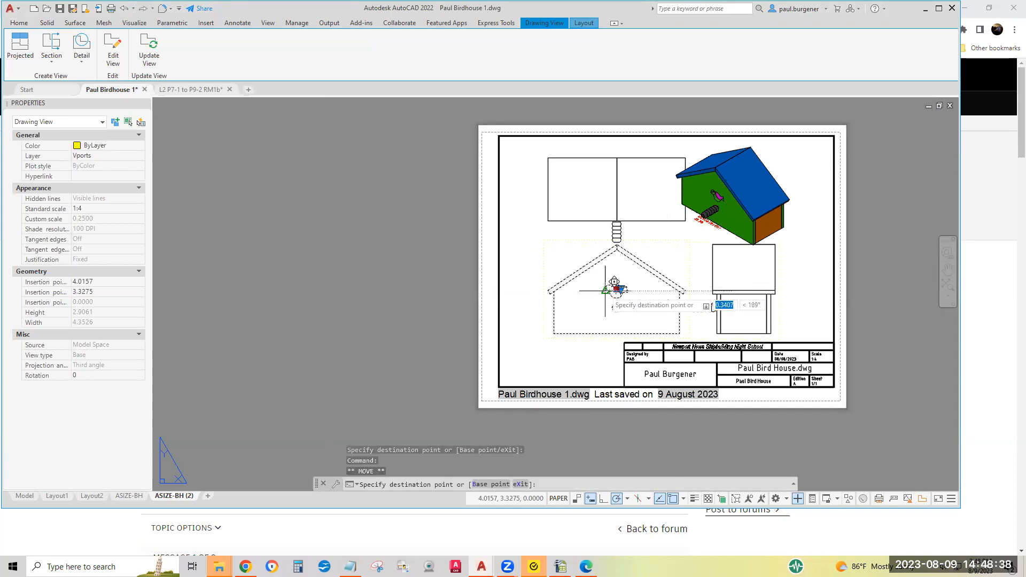
pyautogui.click(605, 291)
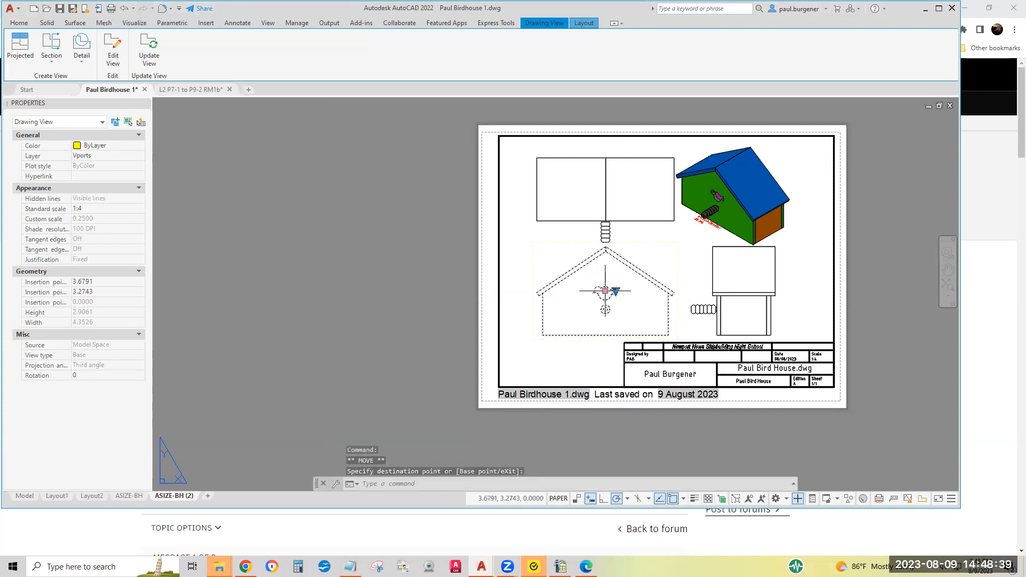
# - Move the isometric view slightly to the right and up on the sheet, away from the top view
pyautogui.click(759, 213)
pyautogui.click(734, 198)
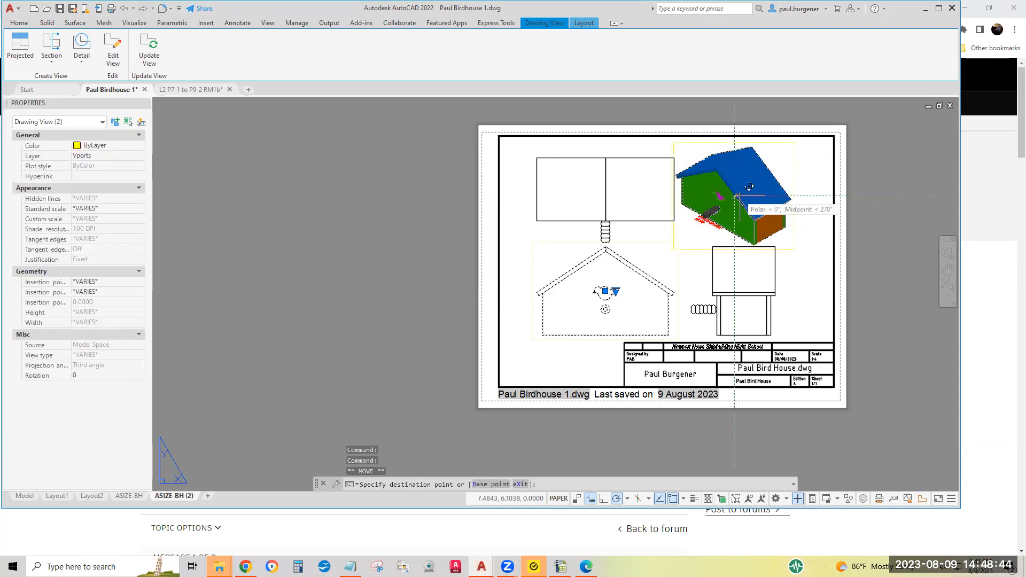
pyautogui.scroll(5, 735, 196)
pyautogui.scroll(1, 735, 196)
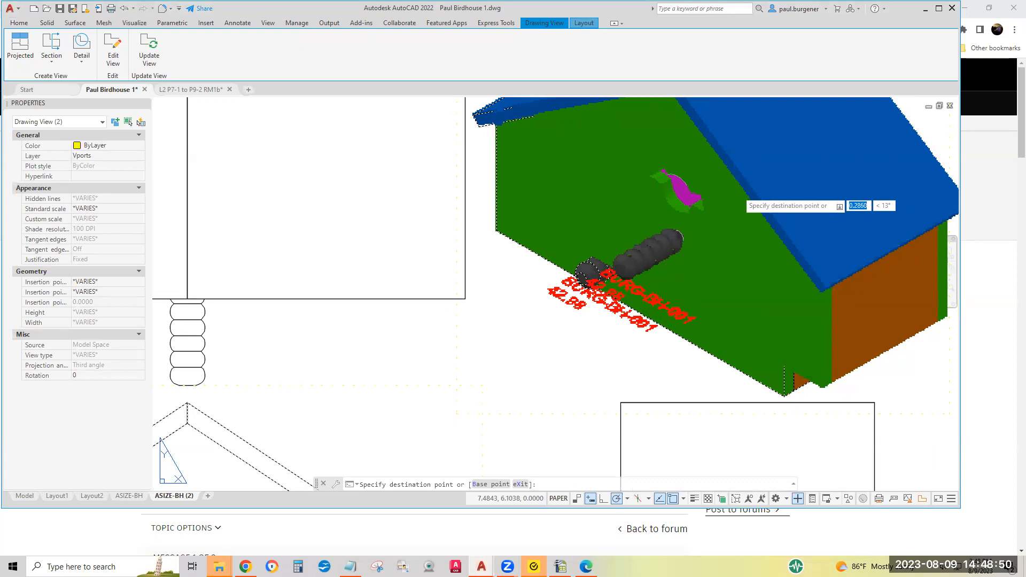
pyautogui.press('Escape')
pyautogui.scroll(-6, 732, 187)
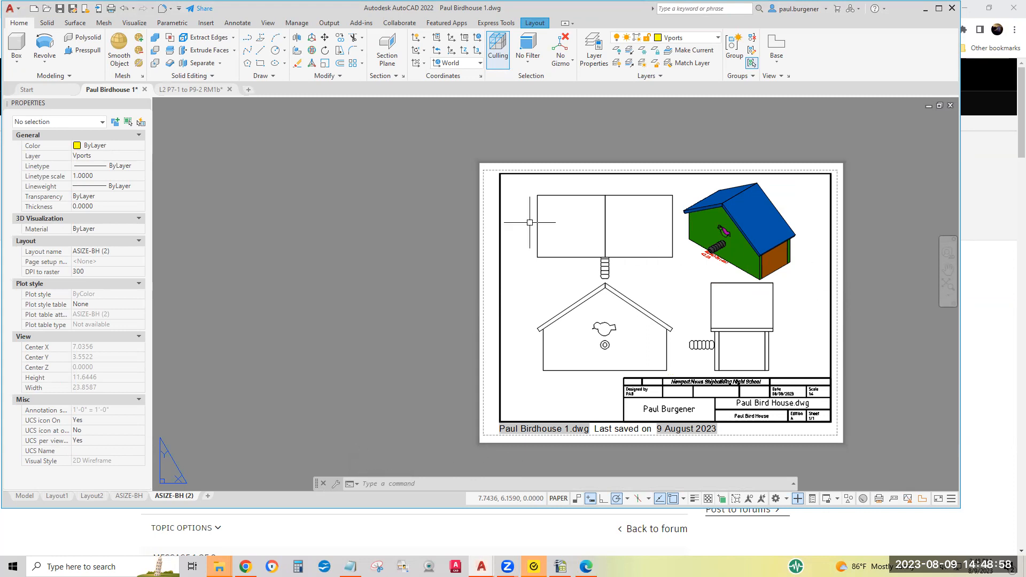
# - Move all four drawing views together about 0.37 horizontally to the right
pyautogui.click(325, 39)
pyautogui.click(793, 343)
pyautogui.click(668, 258)
pyautogui.press('Return')
pyautogui.click(667, 284)
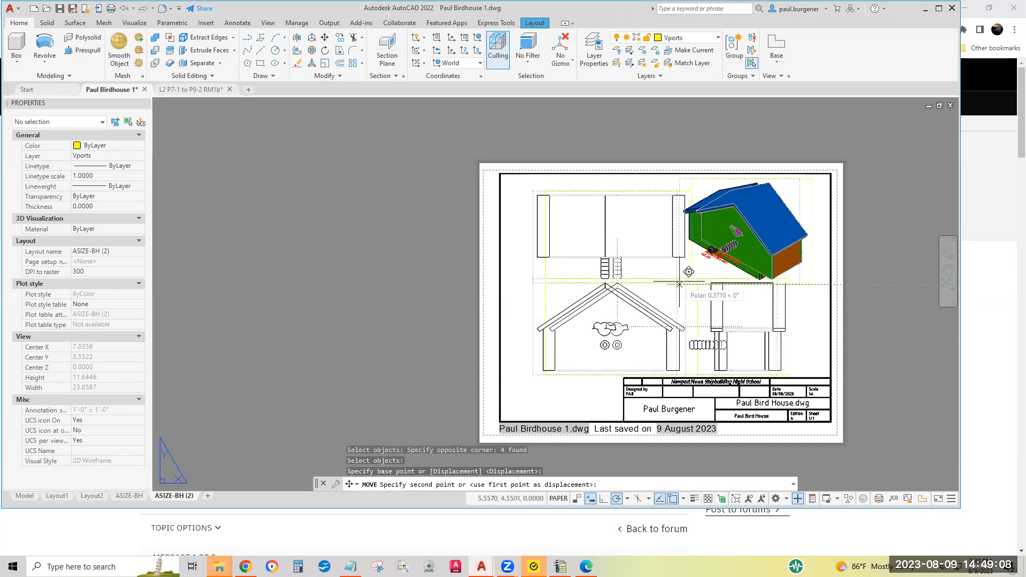
pyautogui.click(679, 284)
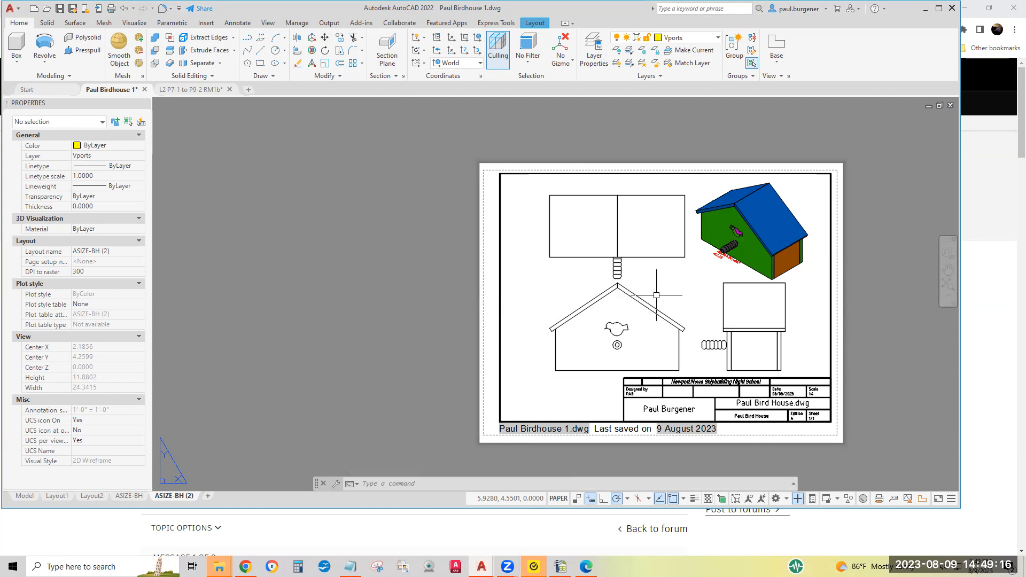
# - Move all four drawing views together slightly back to the left to centre them within the border
pyautogui.click(325, 41)
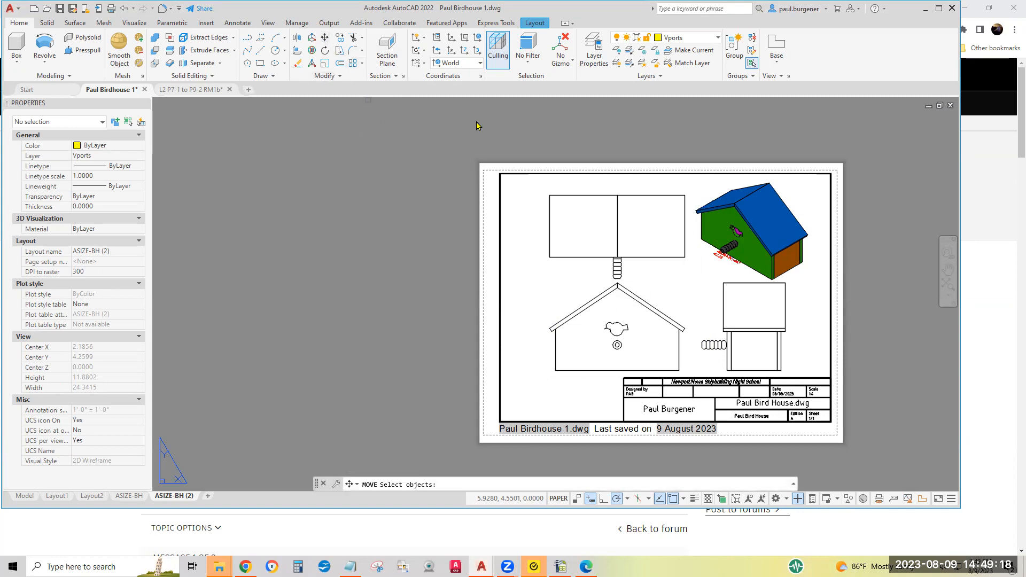
pyautogui.click(808, 350)
pyautogui.click(626, 231)
pyautogui.press('Return')
pyautogui.click(672, 284)
pyautogui.click(666, 285)
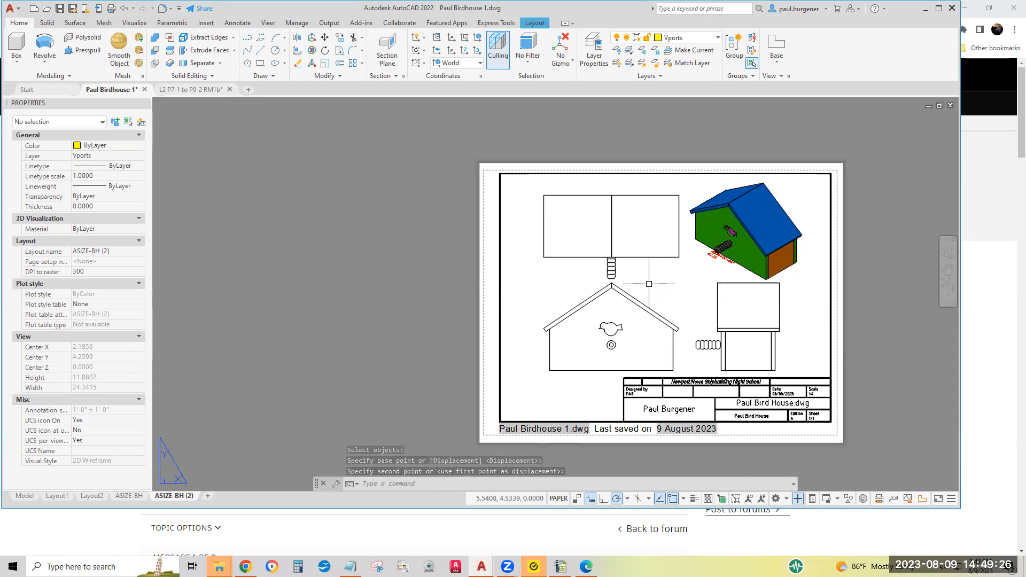
# - Set the isometric view's scale to 1:8 and try to give it a custom scale
pyautogui.click(746, 231)
pyautogui.click(757, 230)
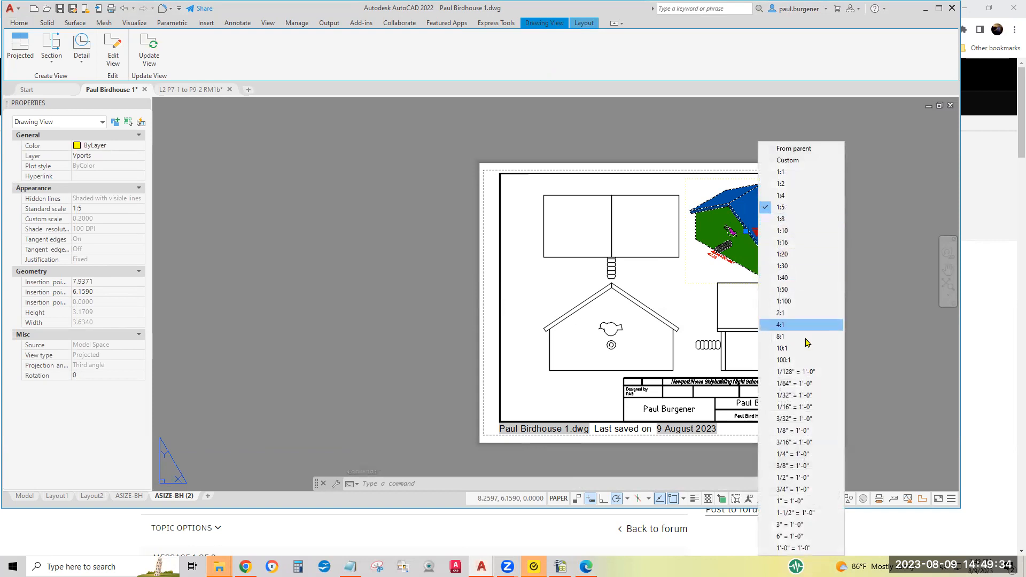
pyautogui.click(801, 219)
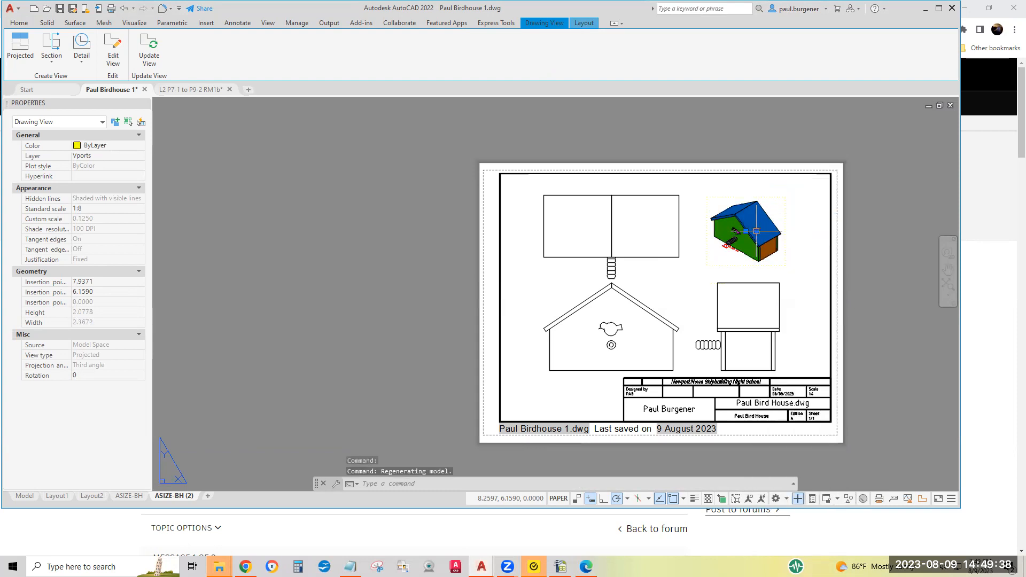
pyautogui.click(756, 234)
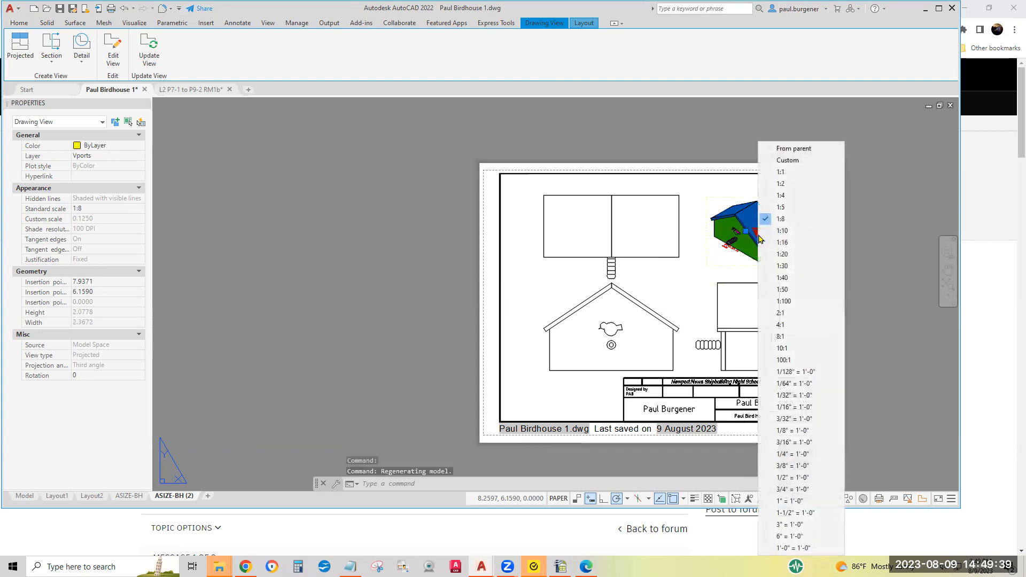
pyautogui.click(788, 162)
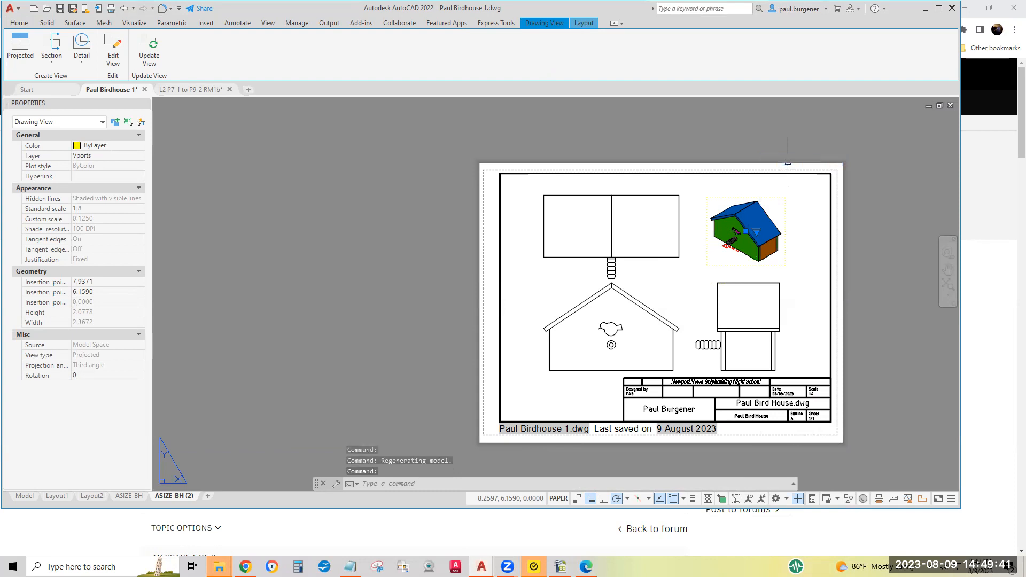
pyautogui.click(757, 235)
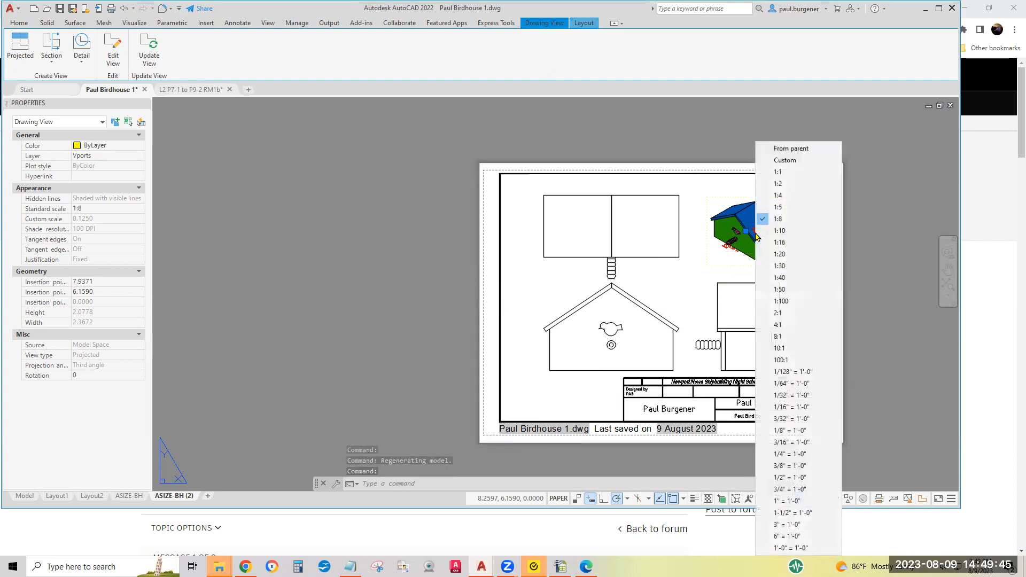
pyautogui.click(784, 161)
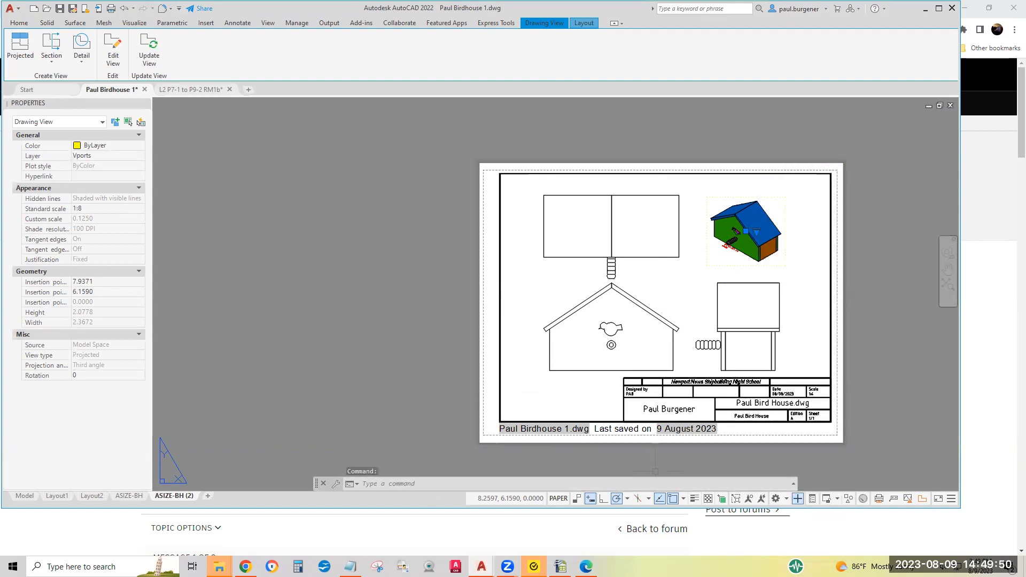
# - Return the isometric view's scale to 1:5 and clear the selection
pyautogui.click(756, 232)
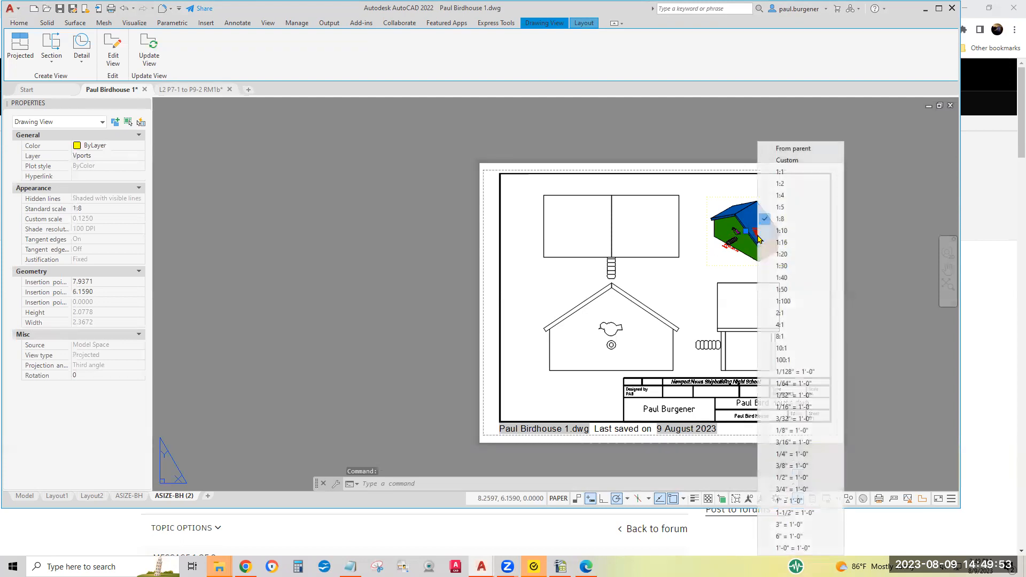
pyautogui.click(788, 209)
pyautogui.press('Escape')
pyautogui.press('Escape')
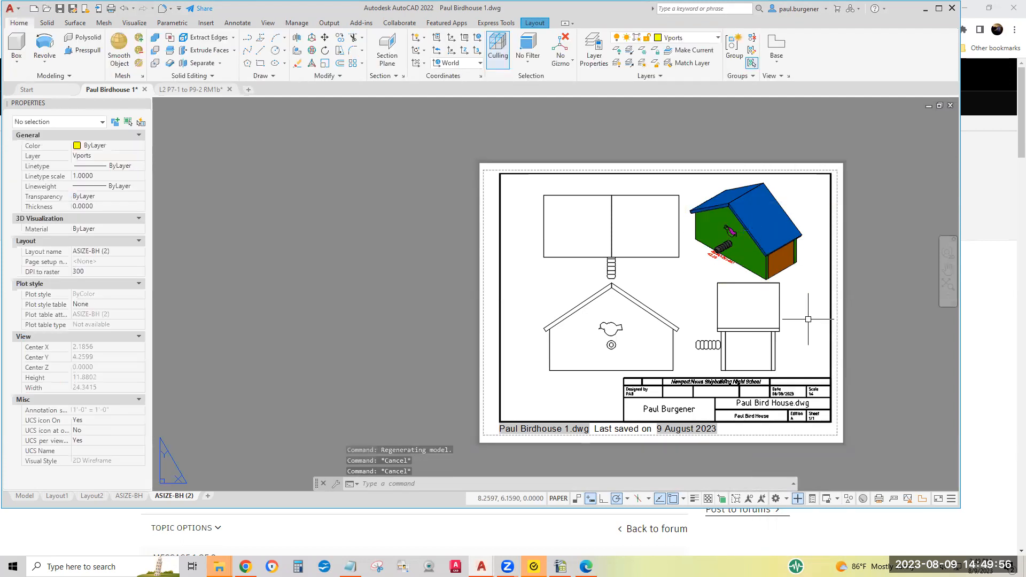
# - Open the front base view for editing and examine its display style options without changing them
pyautogui.moveTo(805, 329); pyautogui.dragTo(794, 321, button='middle')
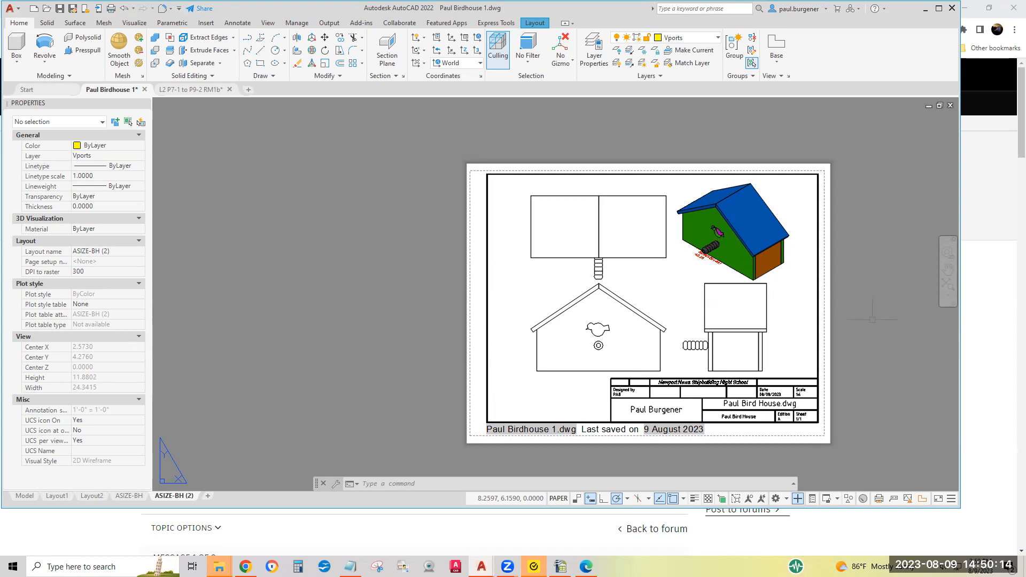
pyautogui.moveTo(831, 328); pyautogui.dragTo(709, 324, button='middle')
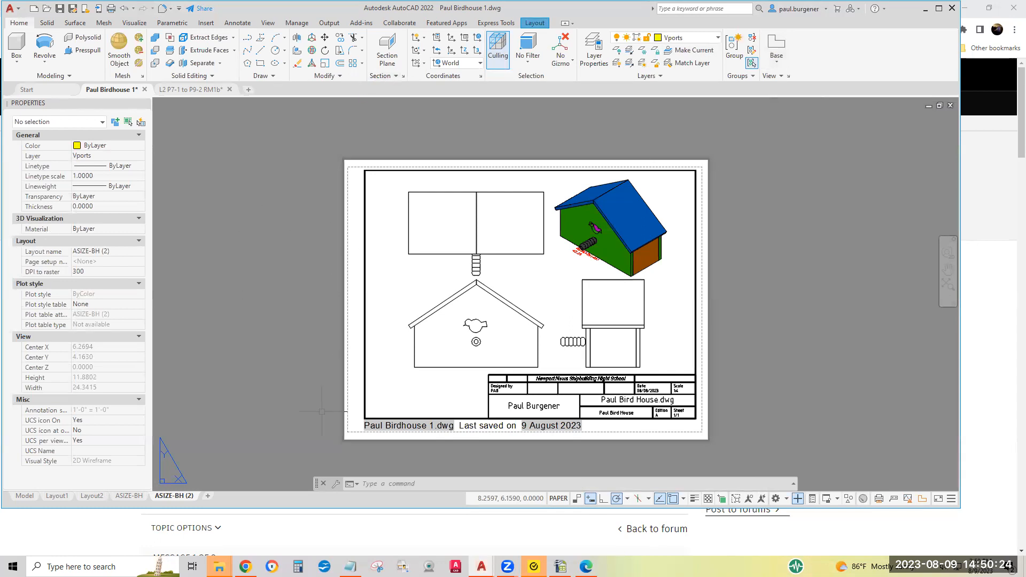
pyautogui.click(484, 327)
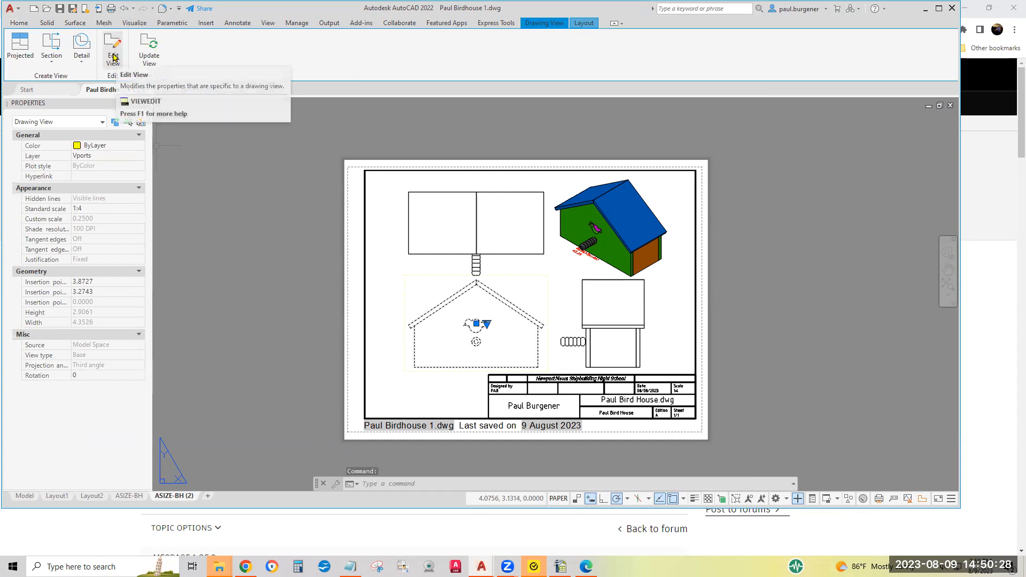
pyautogui.press('Escape')
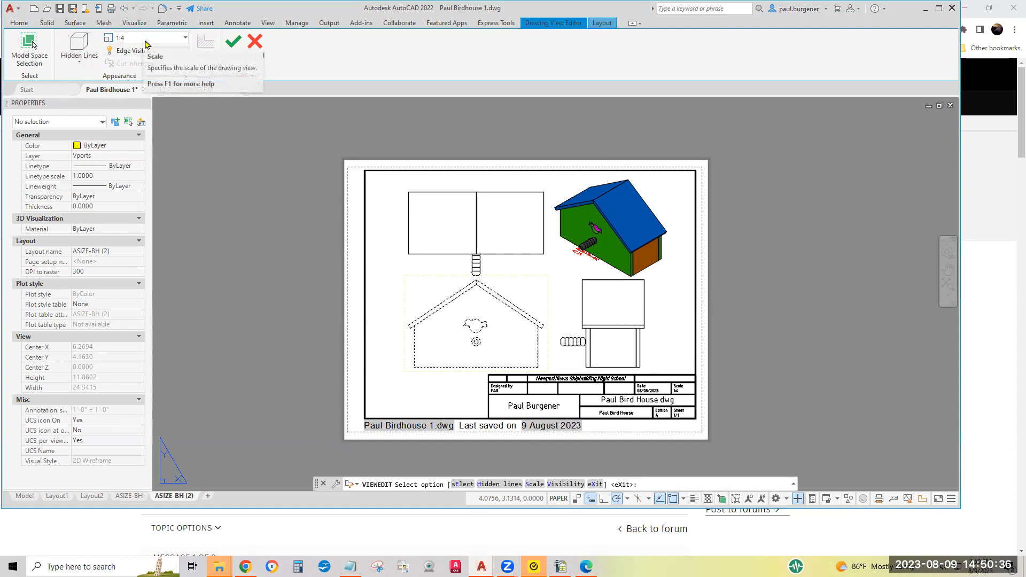
pyautogui.click(79, 60)
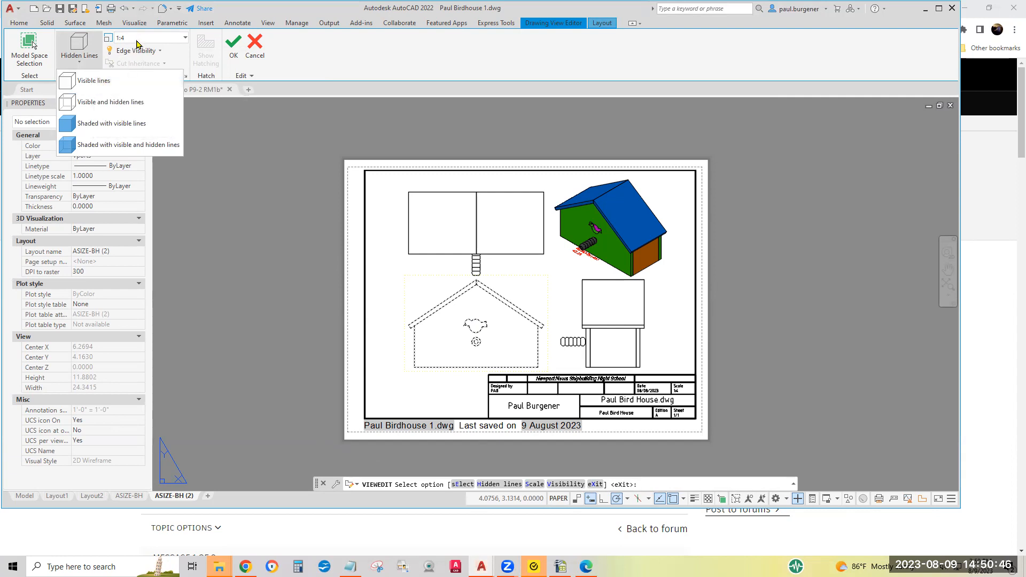
pyautogui.click(265, 159)
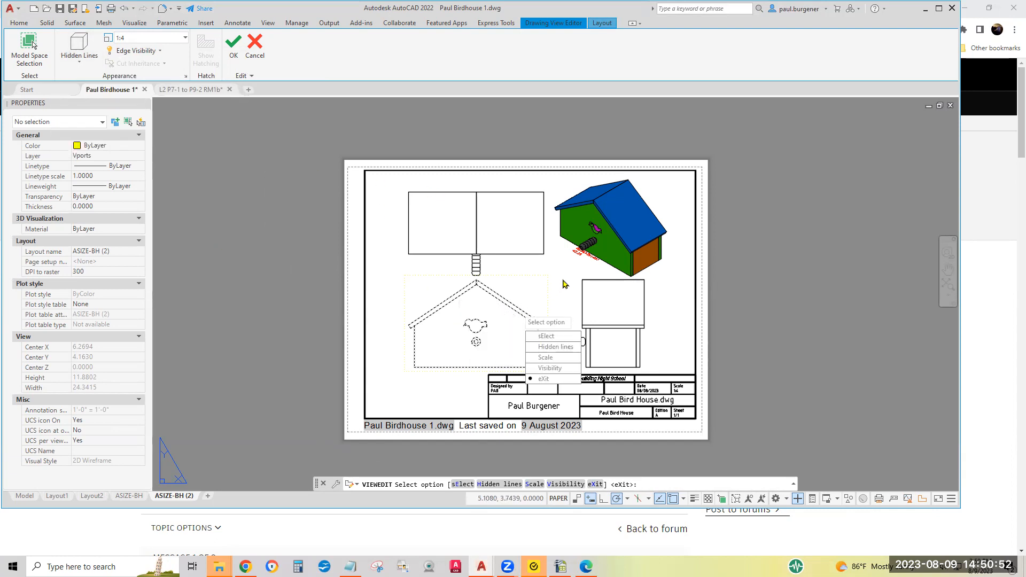
# - Leave editing the front base view, review its list of available scales without choosing one, and clear the selection
pyautogui.click(516, 306)
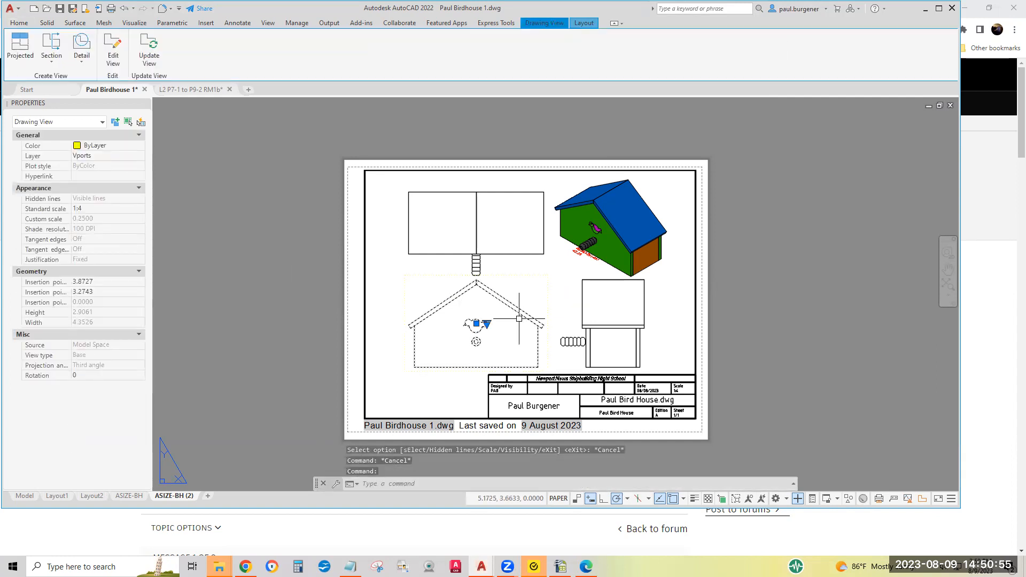
pyautogui.click(487, 324)
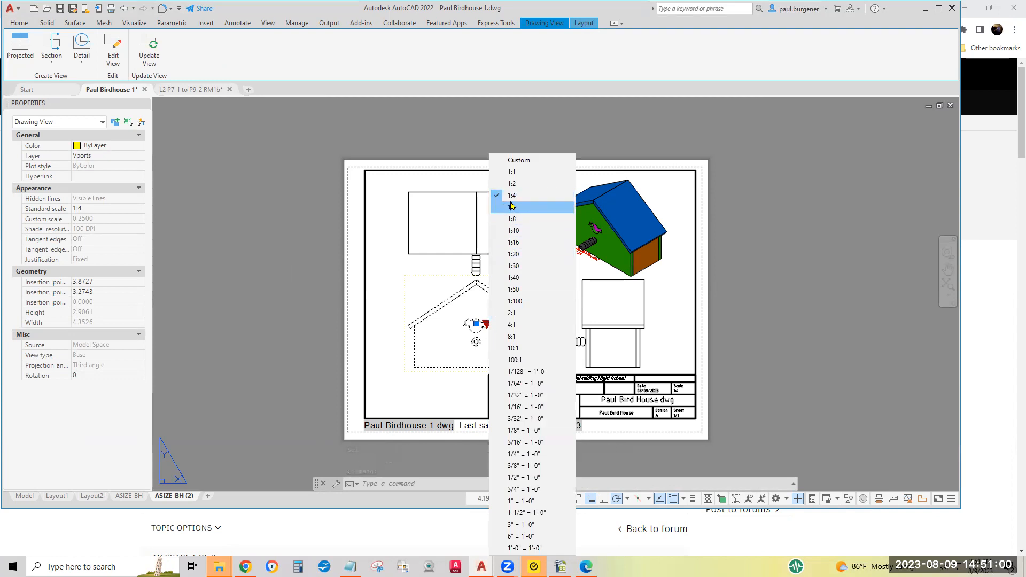
pyautogui.click(631, 219)
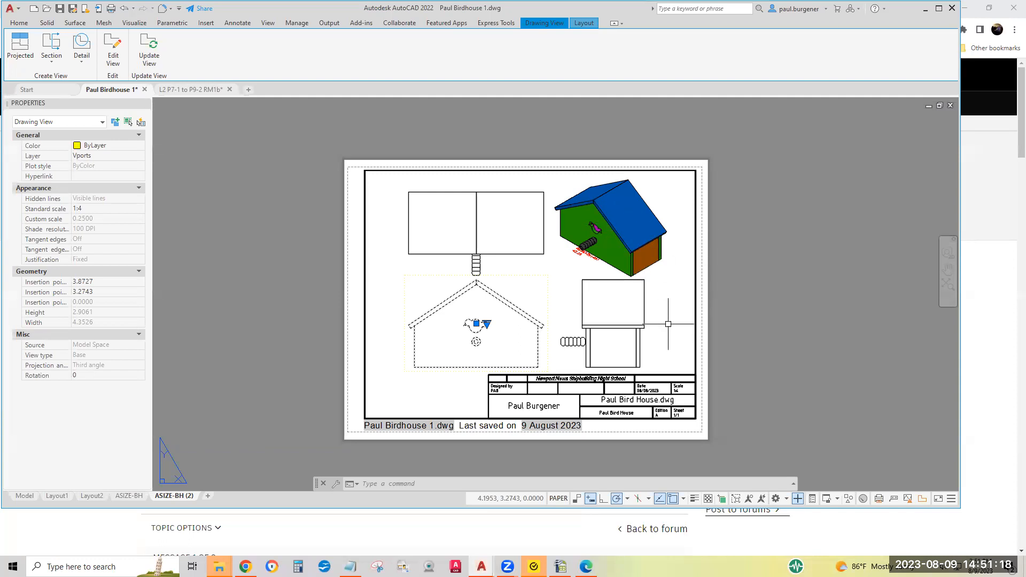
pyautogui.press('Escape')
pyautogui.moveTo(668, 324); pyautogui.dragTo(645, 303, button='middle')
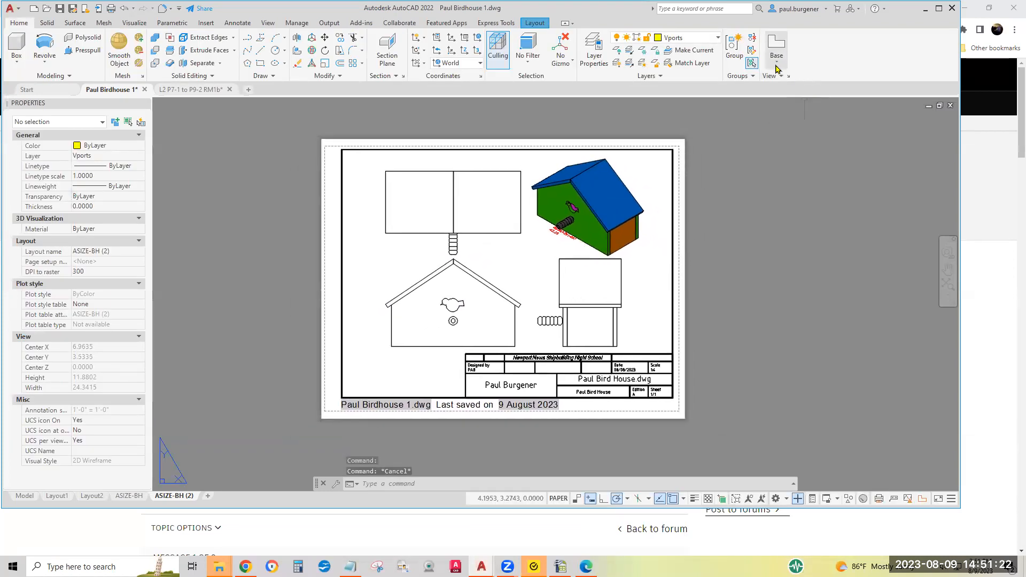
# - Check which ribbon panels are enabled, looking at the two View entries, and leave the panel list
pyautogui.rightClick(823, 53)
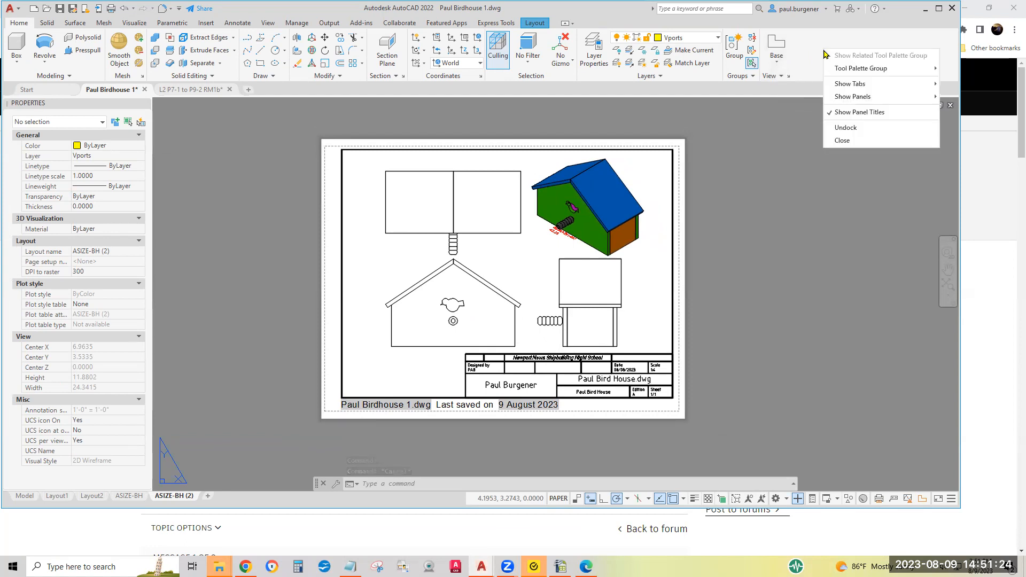
pyautogui.moveTo(855, 101)
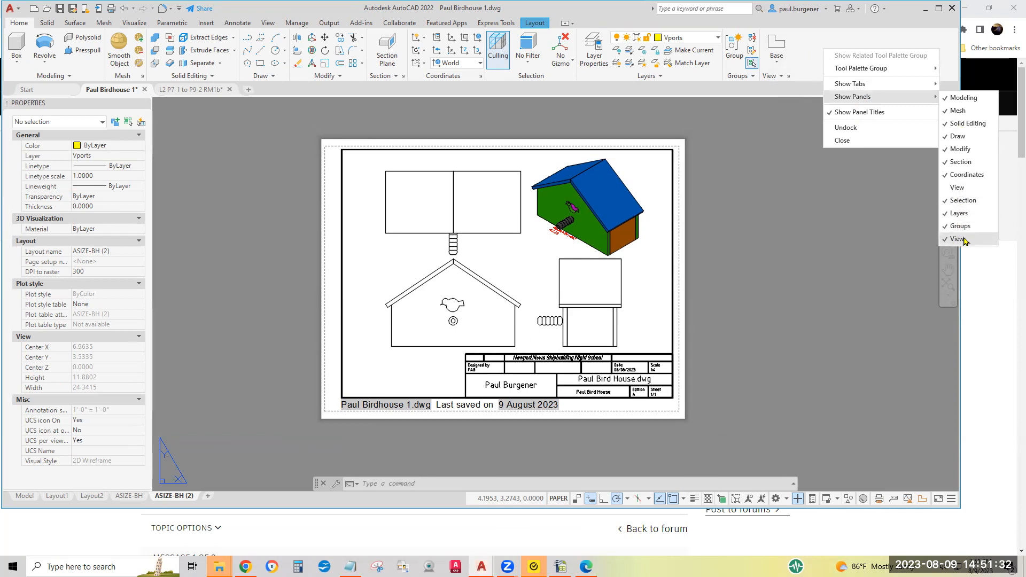
pyautogui.rightClick(819, 57)
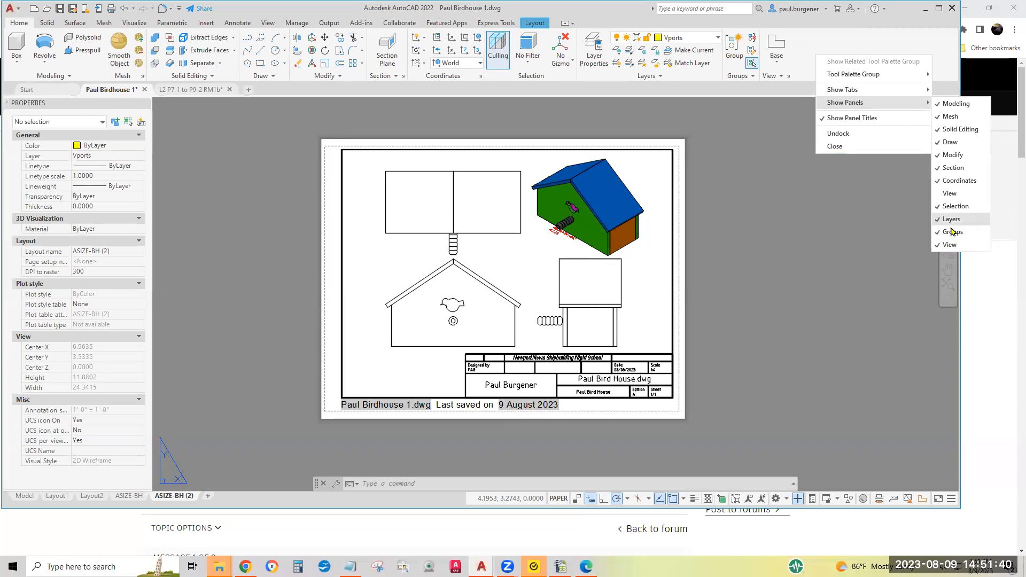
pyautogui.click(950, 193)
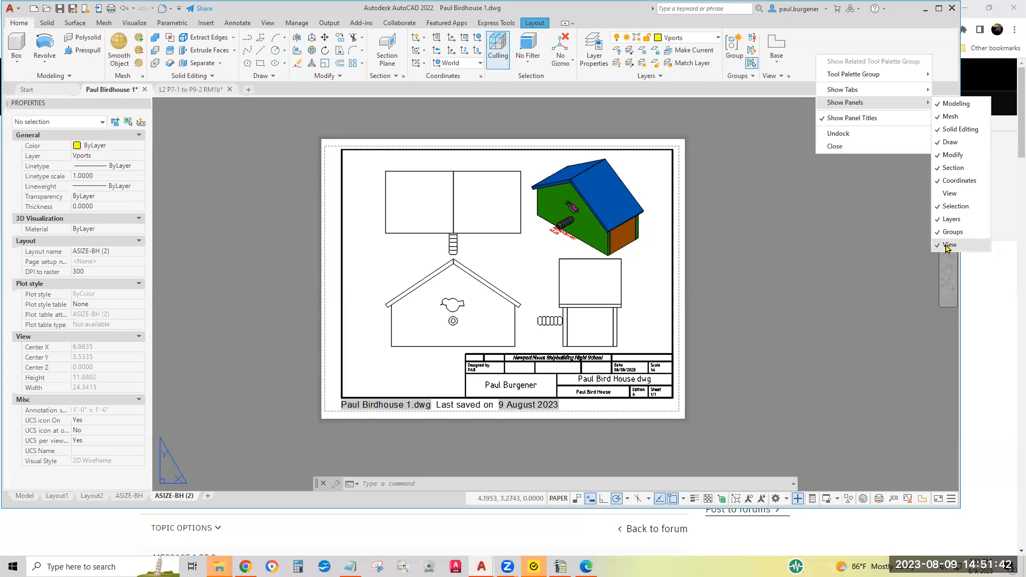
pyautogui.click(903, 256)
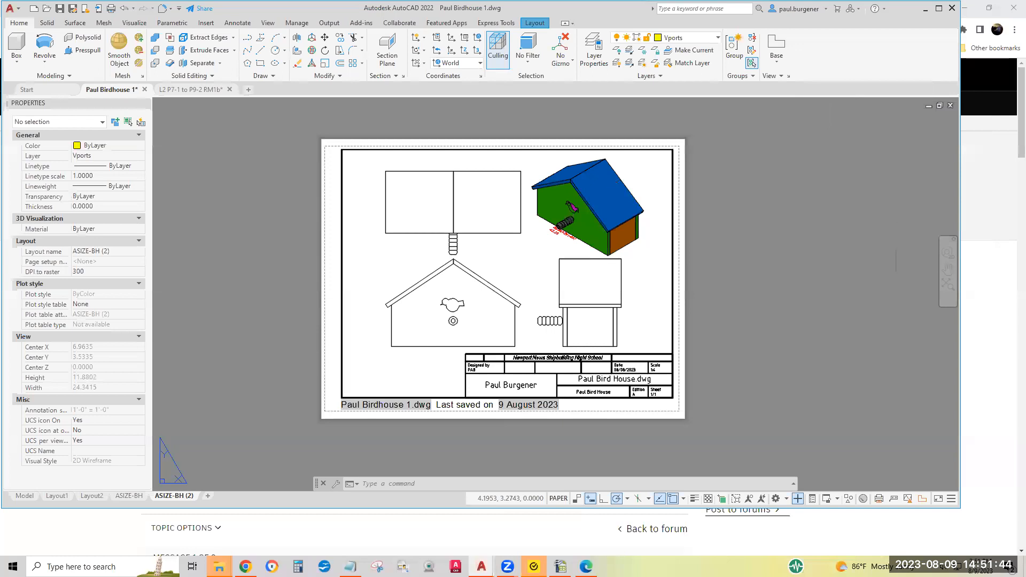
pyautogui.press('Escape')
pyautogui.press('Escape')
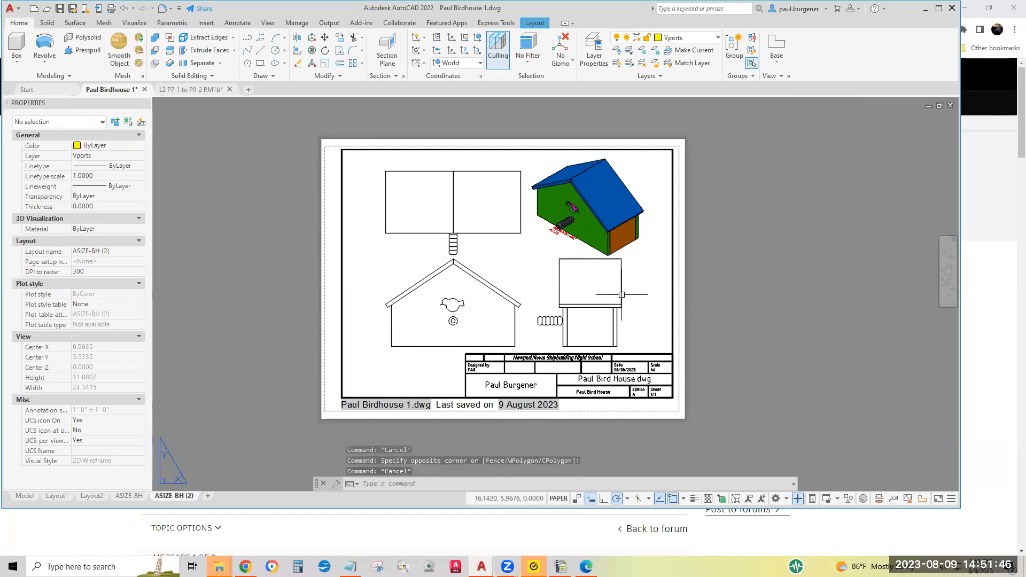
# - Open the front base view for editing again, review its visible, hidden and shaded line styles, and cancel
pyautogui.click(453, 303)
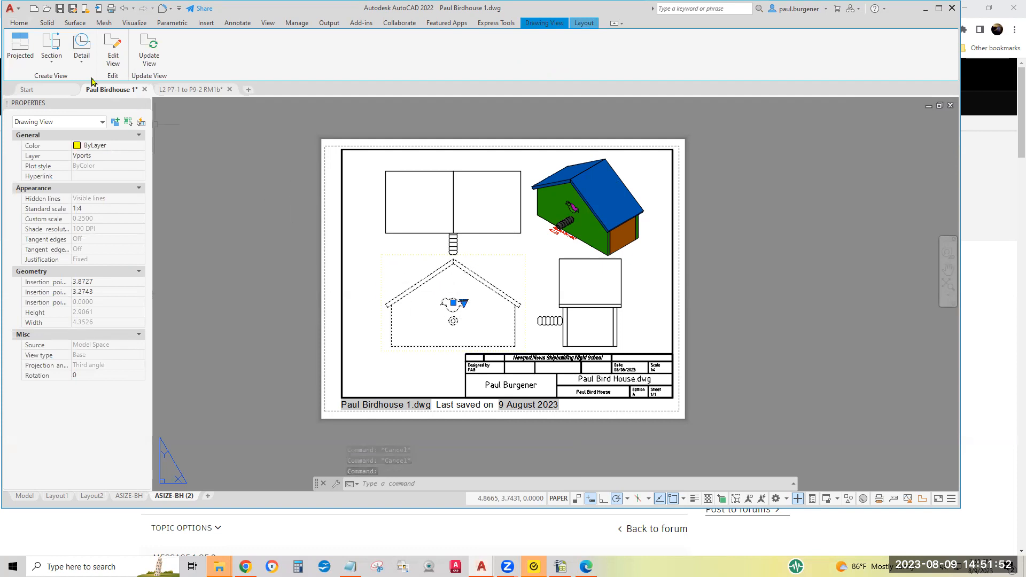
pyautogui.click(113, 50)
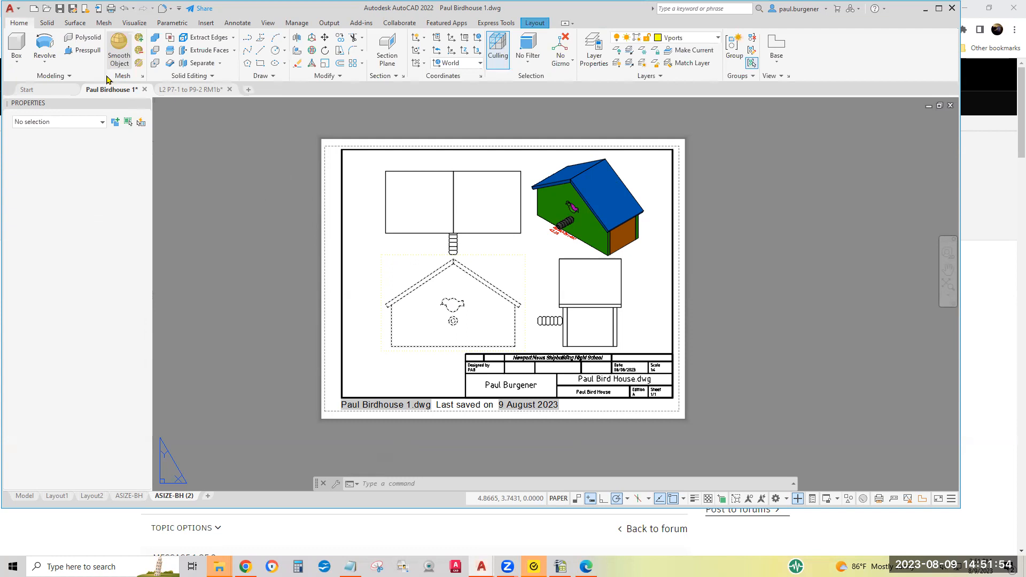
pyautogui.click(78, 59)
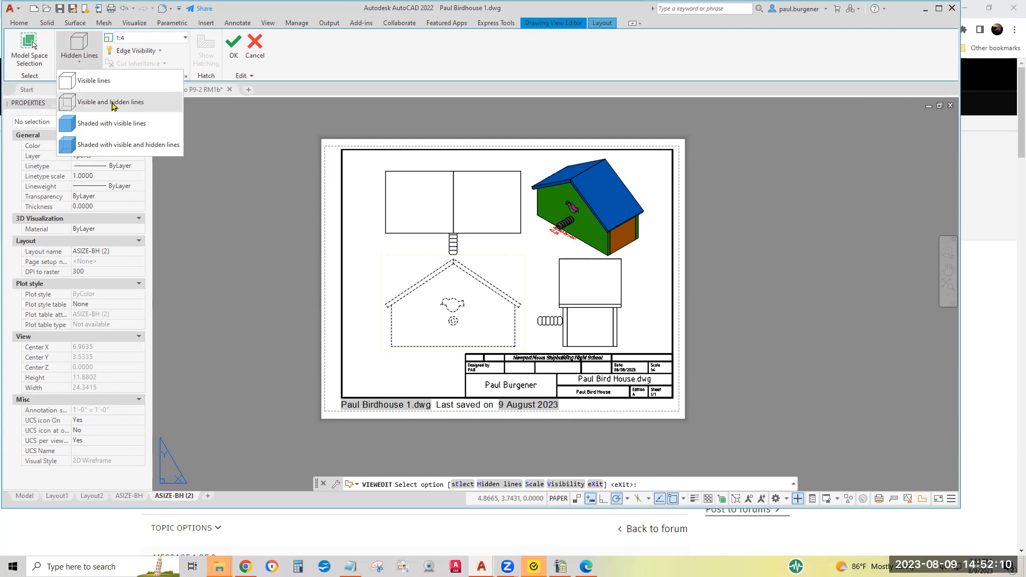
pyautogui.press('Escape')
pyautogui.press('Escape')
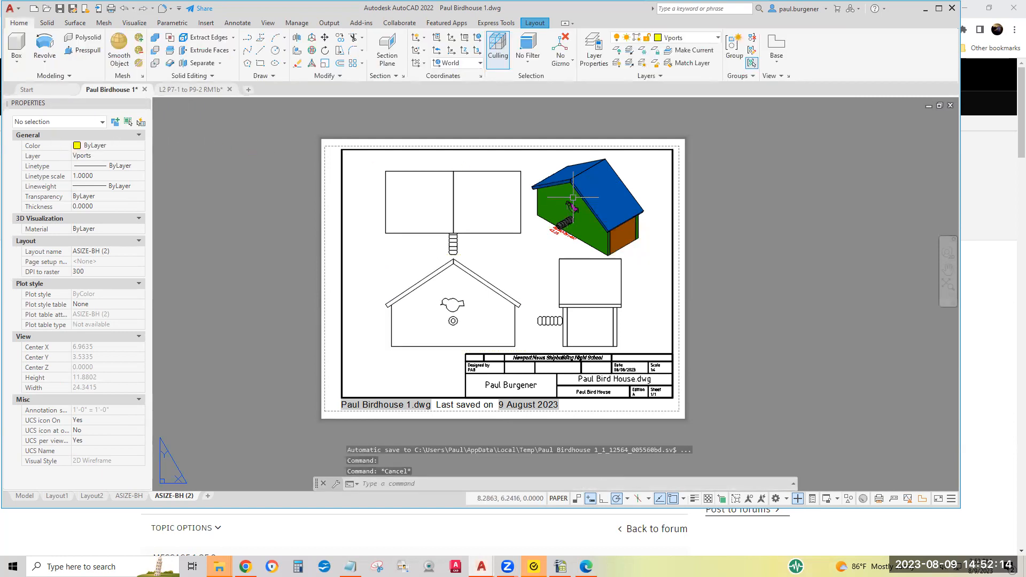
# - Open the isometric view for editing, review its display styles including Shaded with visible lines, and exit the edit
pyautogui.click(110, 68)
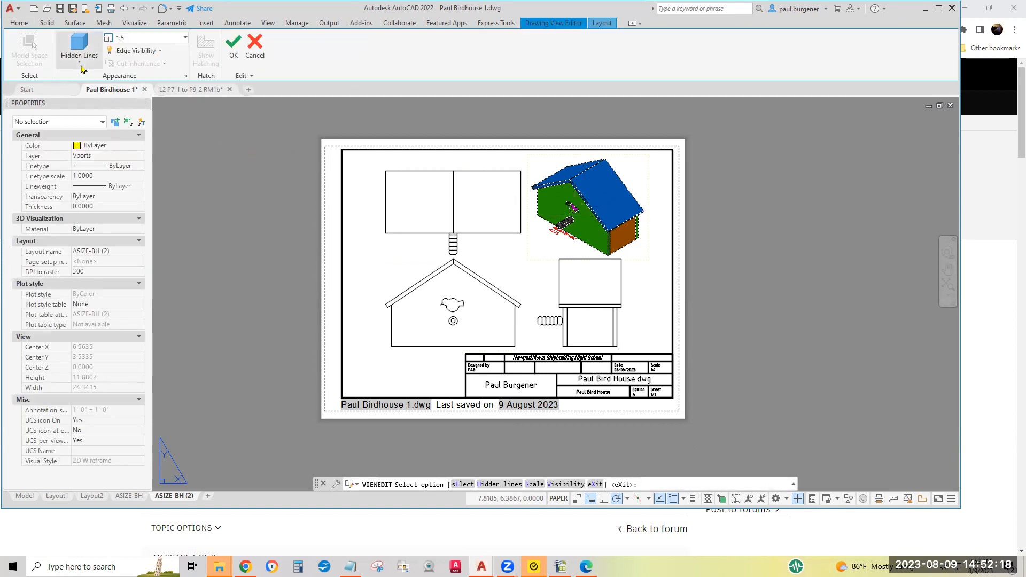
pyautogui.click(80, 63)
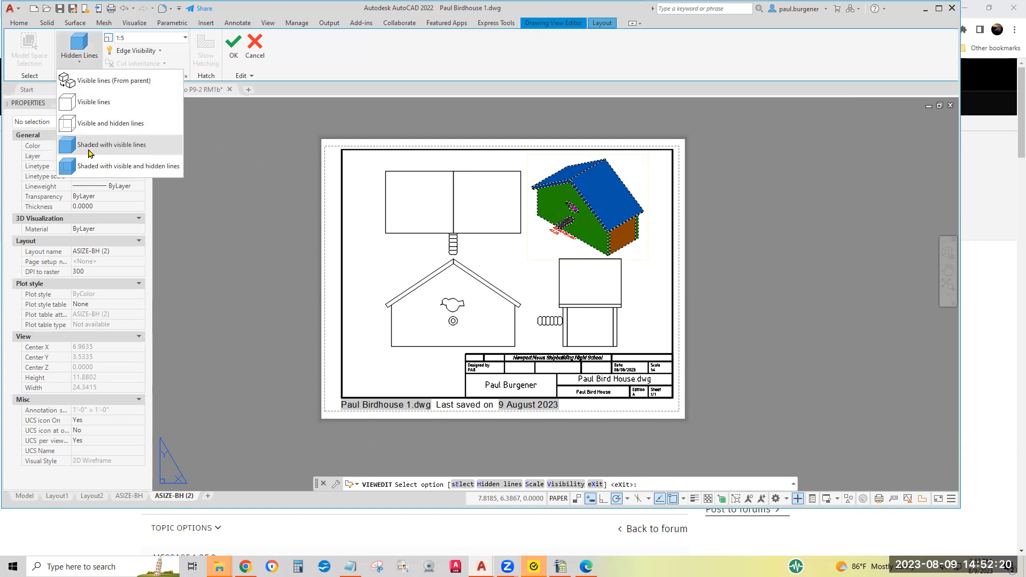
pyautogui.click(126, 146)
pyautogui.press('Escape')
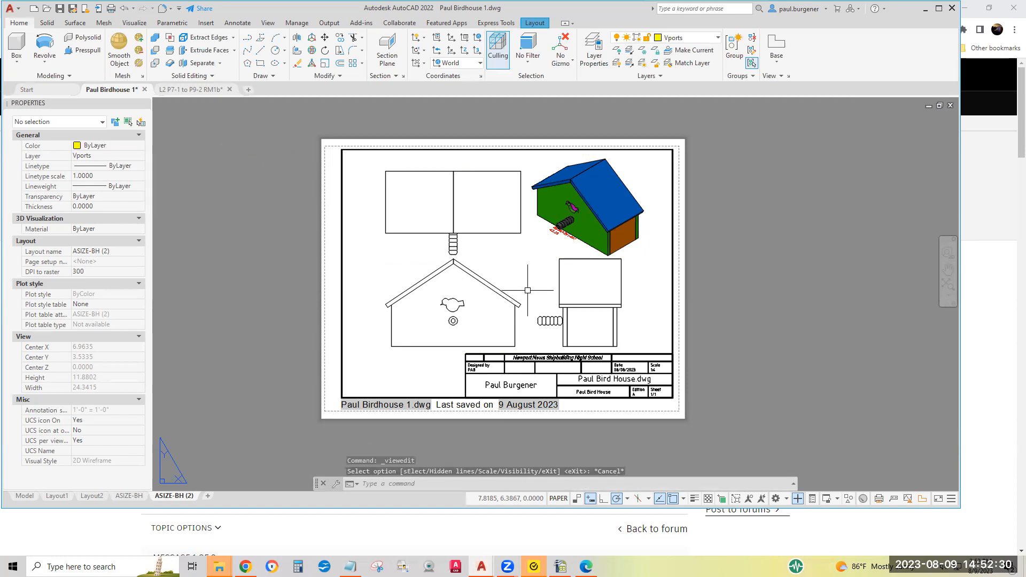
# - Compare the ASIZE-BH viewport layout with the ASIZE-BH (2) drawing-view layout, examining the date and scale in both title blocks
pyautogui.click(128, 496)
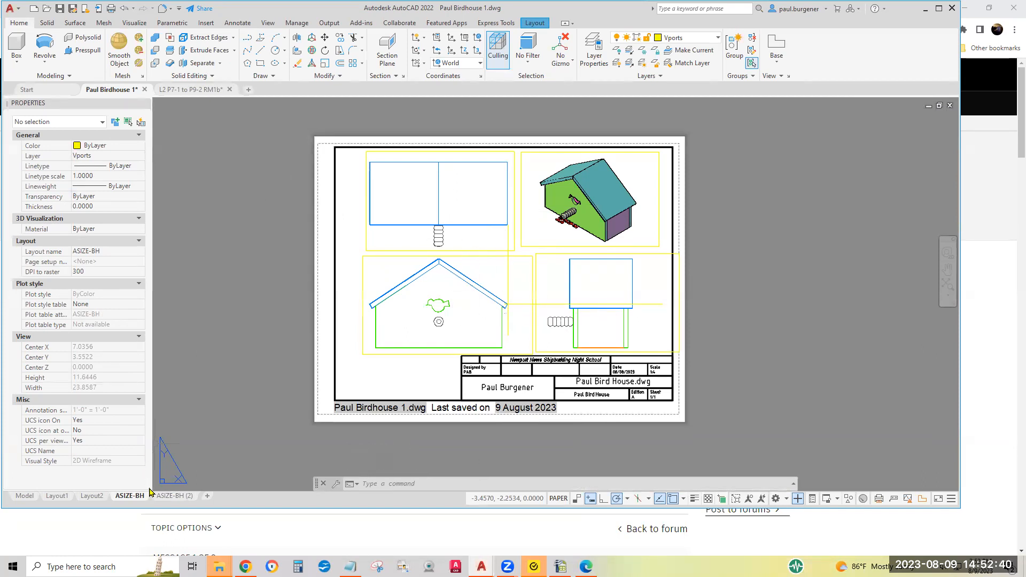
pyautogui.click(174, 495)
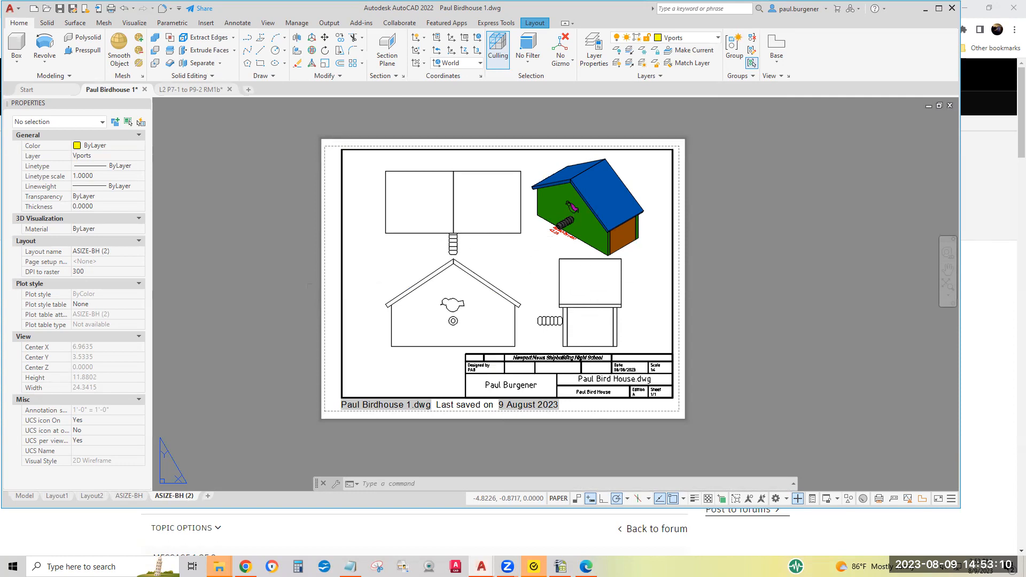
pyautogui.click(129, 496)
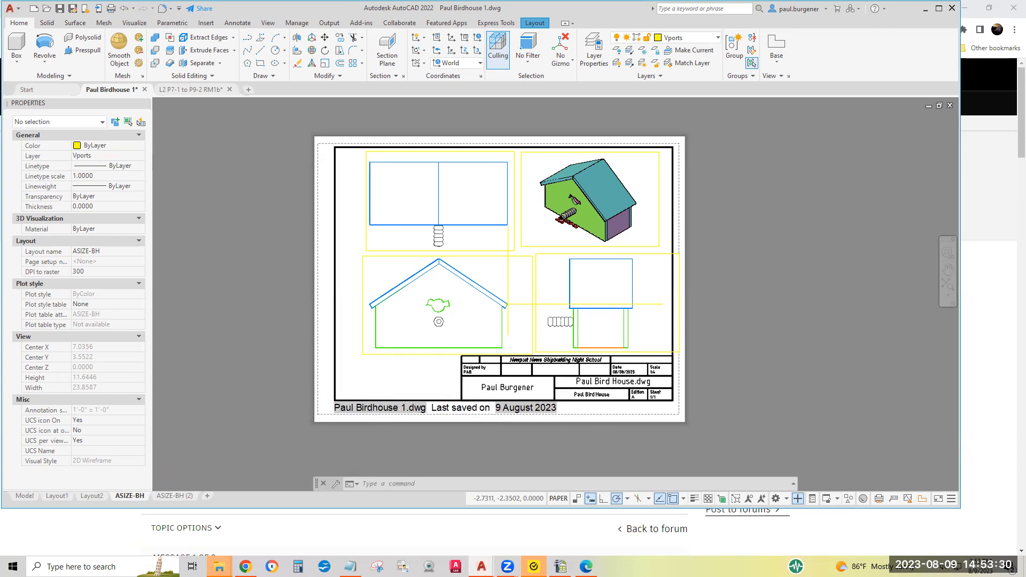
pyautogui.scroll(8, 631, 372)
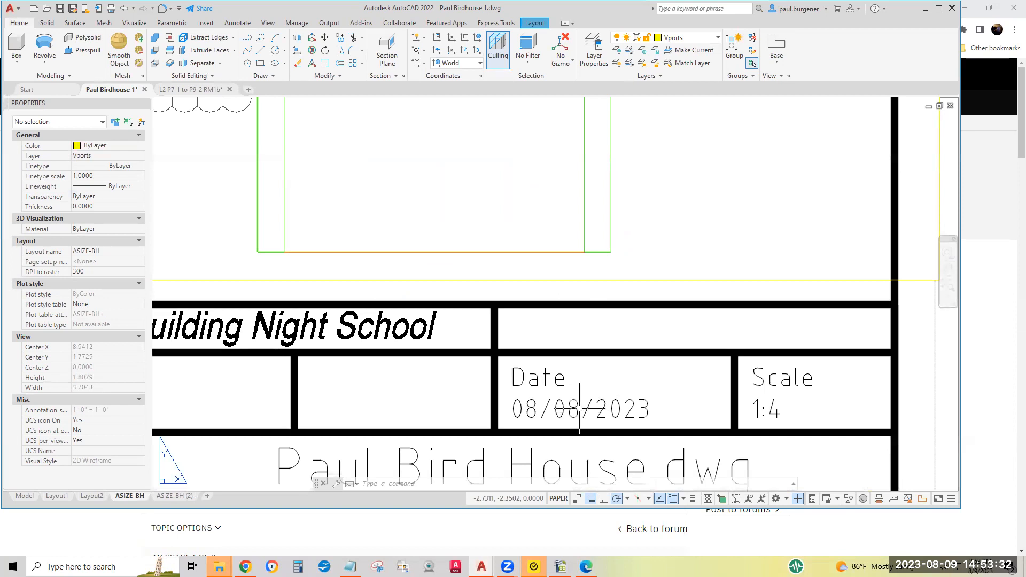
pyautogui.scroll(-8, 579, 408)
pyautogui.click(174, 496)
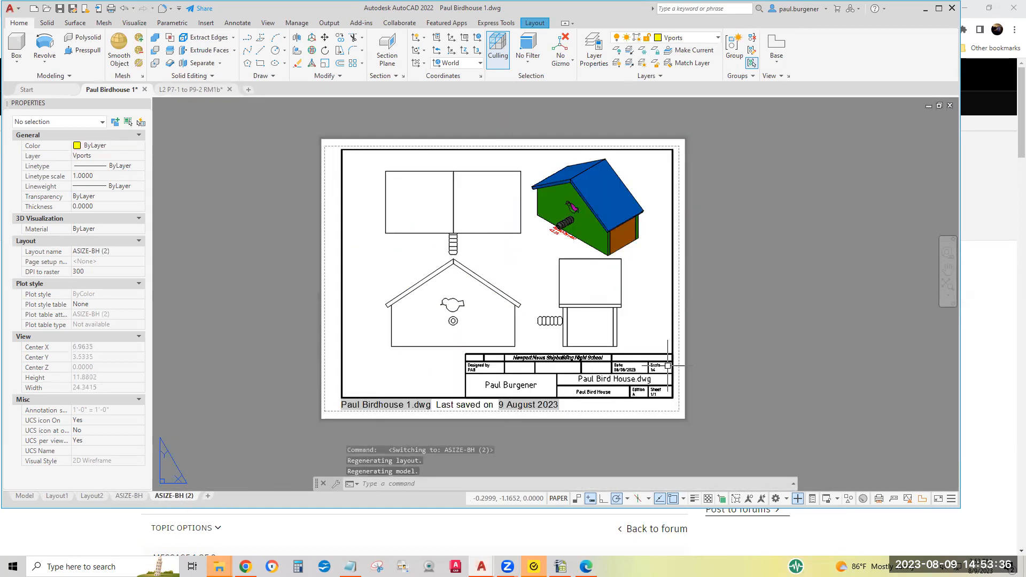
pyautogui.scroll(6, 668, 366)
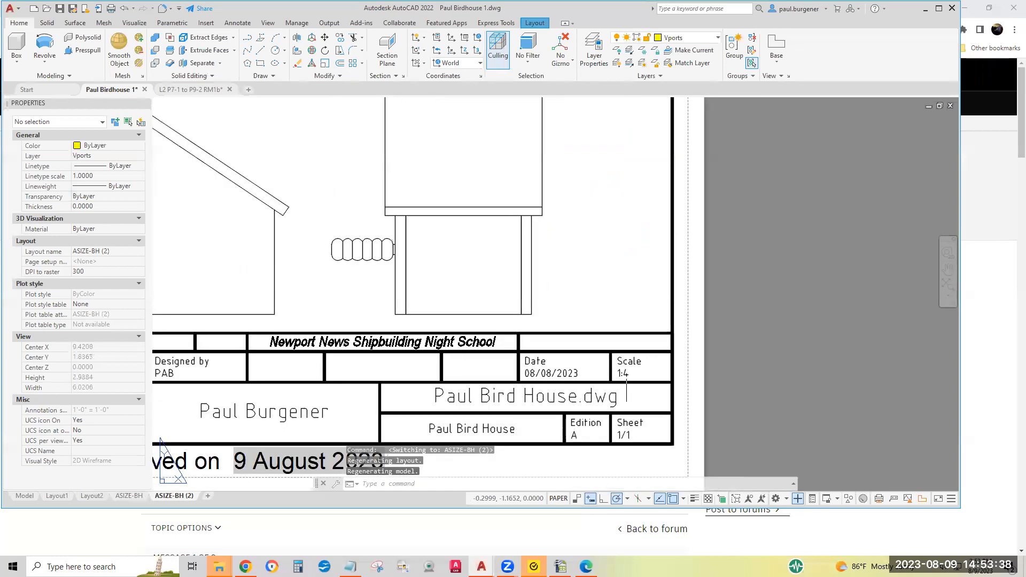
pyautogui.scroll(-6, 626, 390)
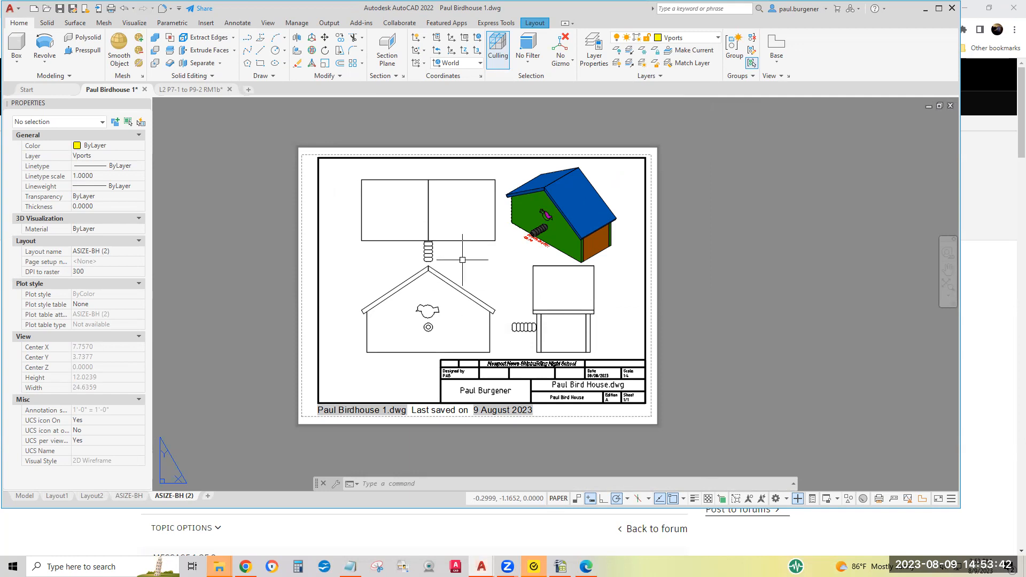
pyautogui.moveTo(555, 420); pyautogui.dragTo(558, 415, button='middle')
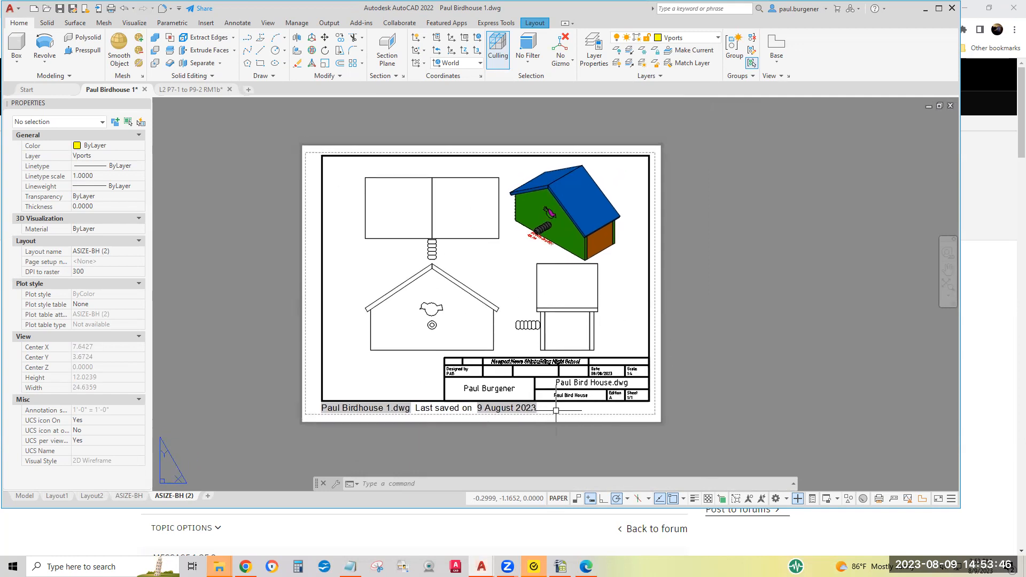
# - Switch between the ASIZE-BH and ASIZE-BH (2) layouts to compare their views once more, ending on ASIZE-BH (2)
pyautogui.click(130, 496)
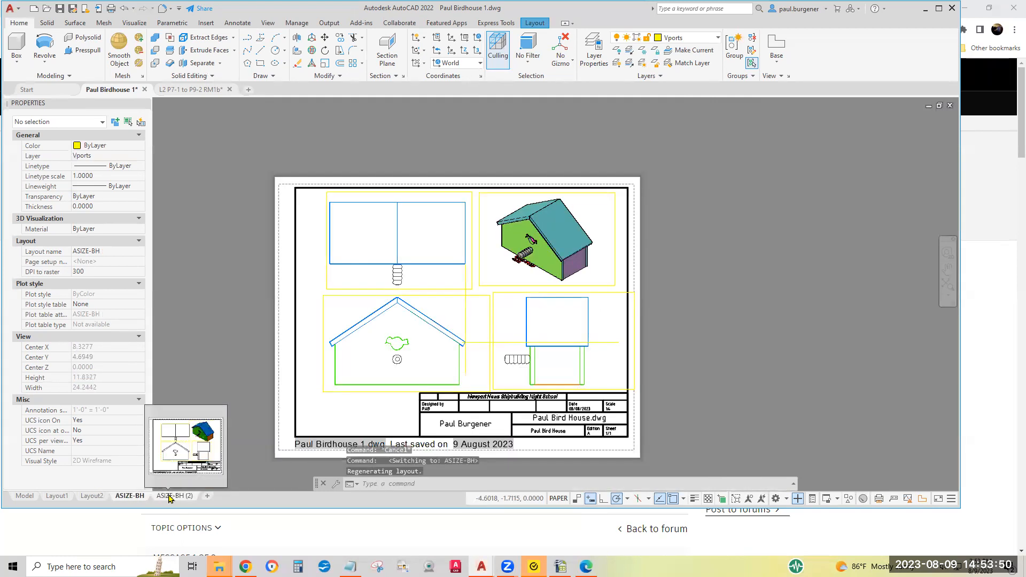
pyautogui.click(169, 497)
pyautogui.click(129, 496)
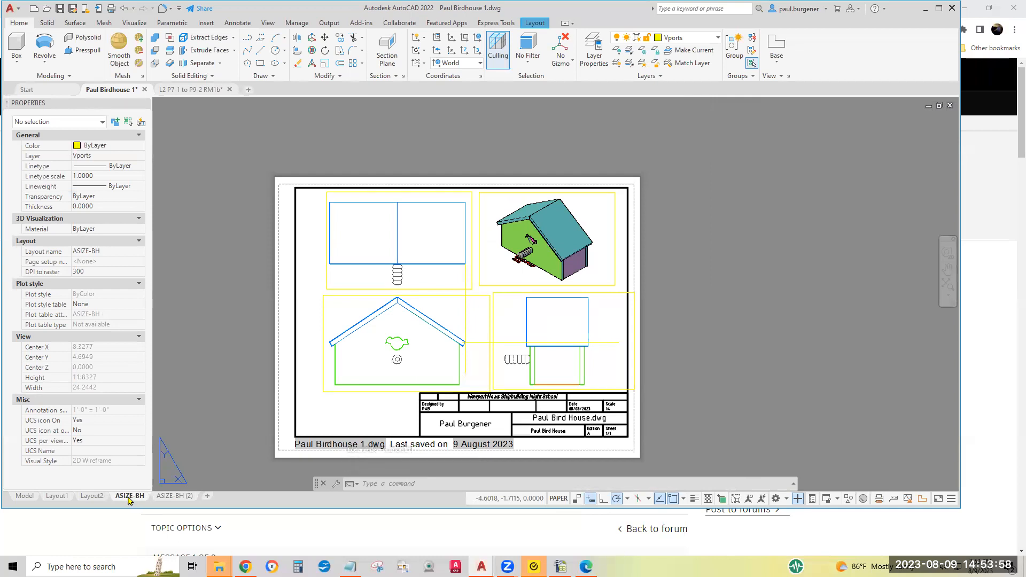
pyautogui.click(173, 496)
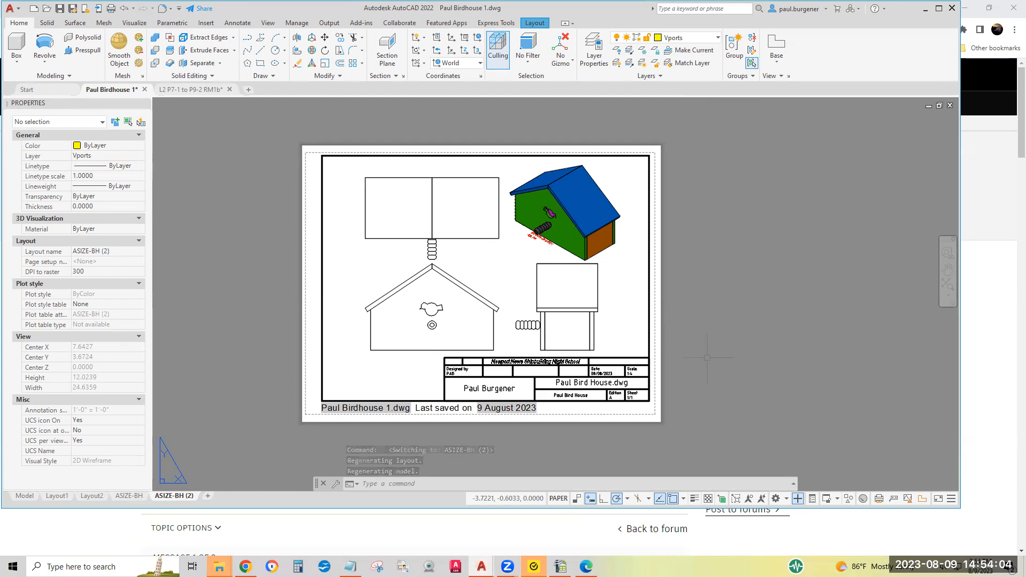
pyautogui.click(585, 510)
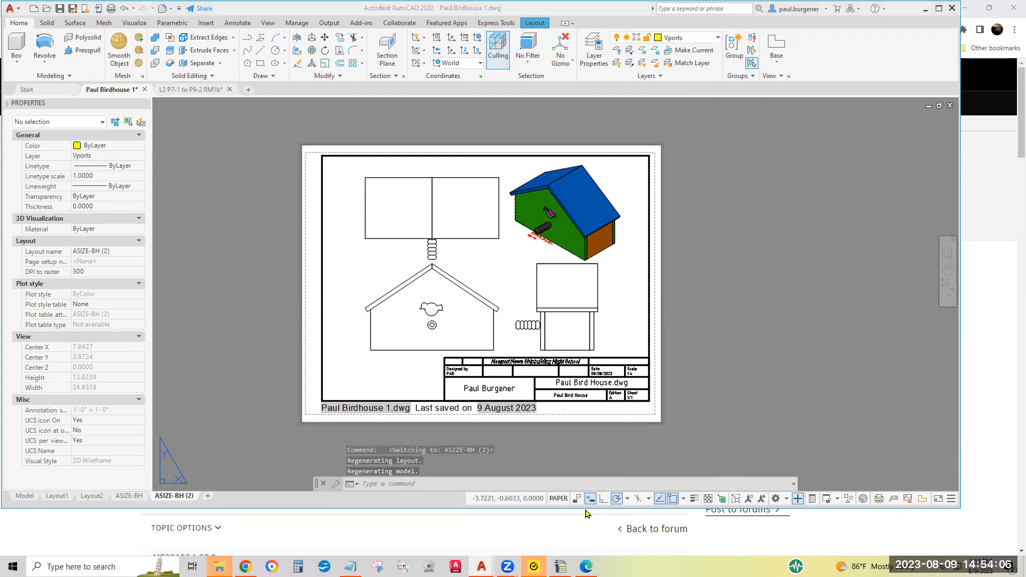